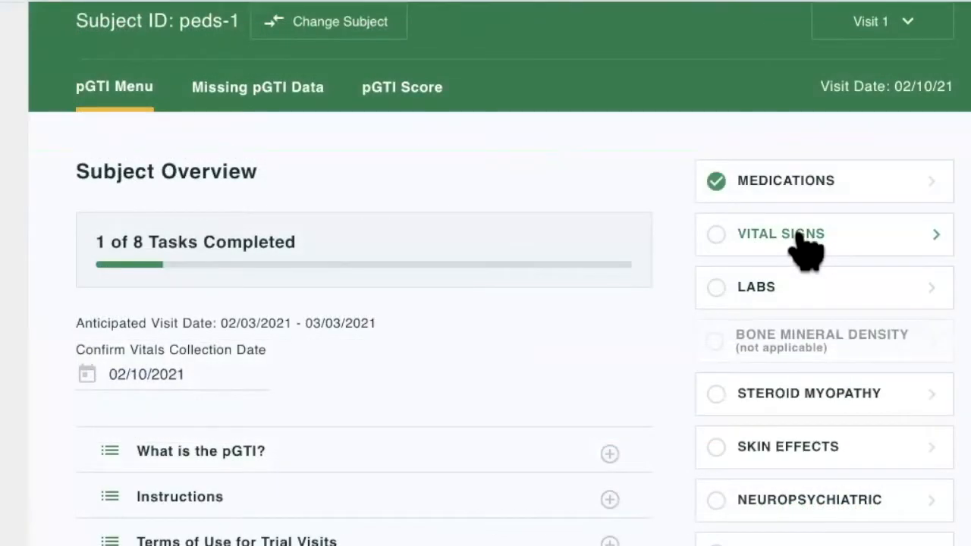
# Open the vital signs form and enter a height of 1.53 and a weight of 78 kg, calculating the height Z-score and BMI.
pyautogui.click(798, 235)
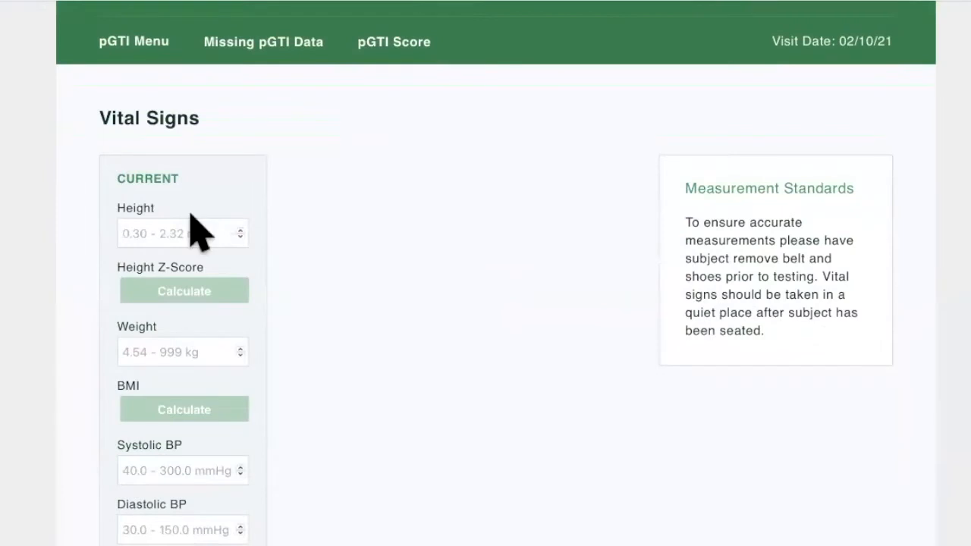
pyautogui.write('1.5')
pyautogui.write('3')
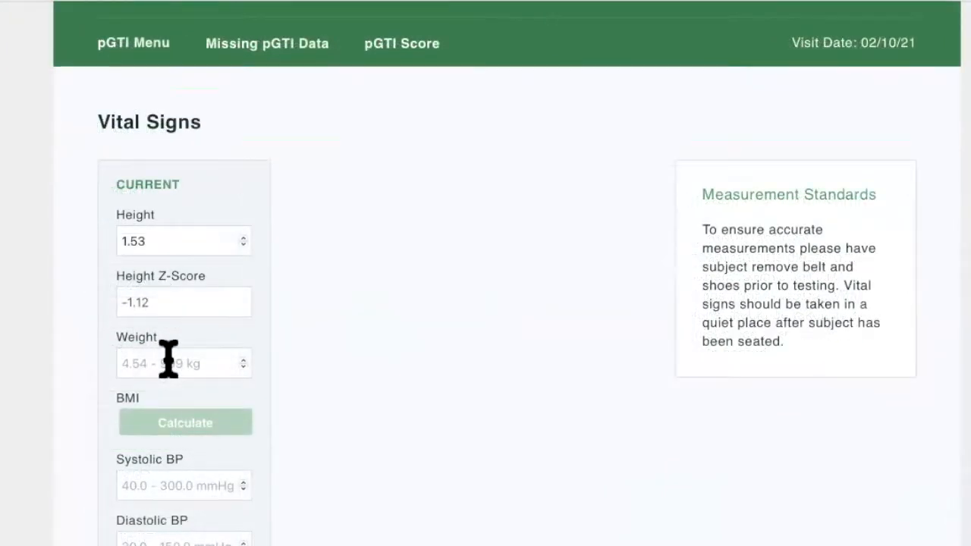
pyautogui.click(136, 371)
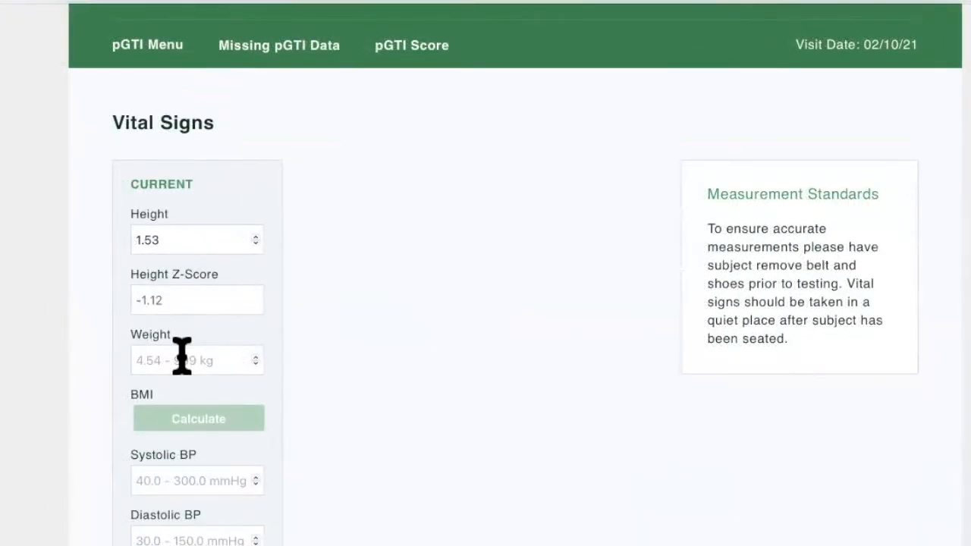
pyautogui.write('78')
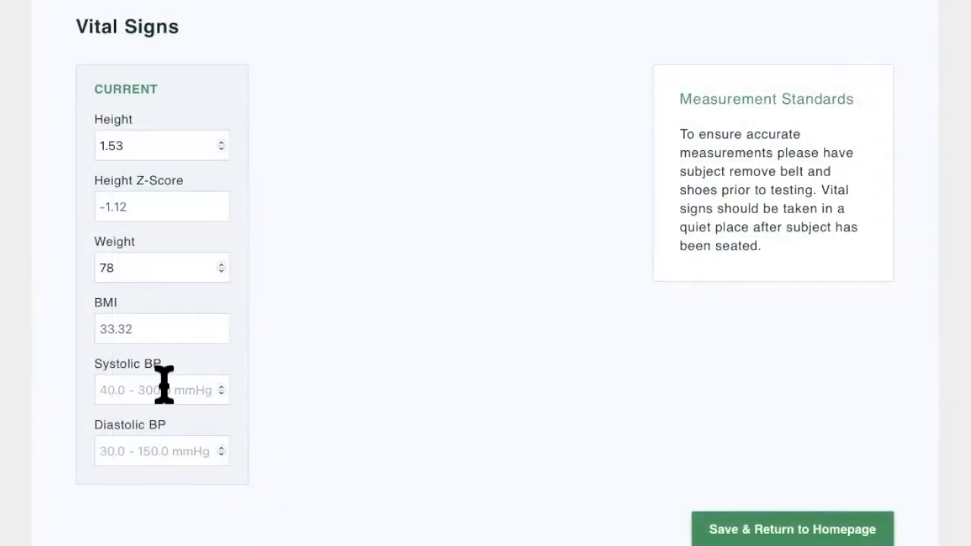
pyautogui.write('144')
# Enter a systolic blood pressure of 144 mmHg and the diastolic pressure, and save the vital signs.
pyautogui.click(126, 450)
pyautogui.write('92')
pyautogui.click(808, 528)
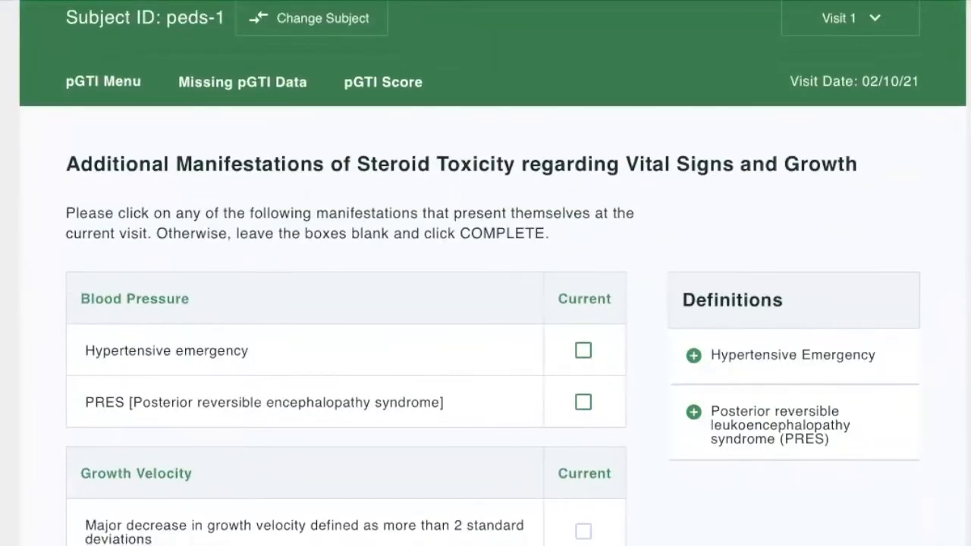
# Mark new-onset secondary amenorrhea or oligomenorrhea as a current manifestation under Pubertal Delay and complete the vital signs section.
pyautogui.scroll(-3, 485, 304)
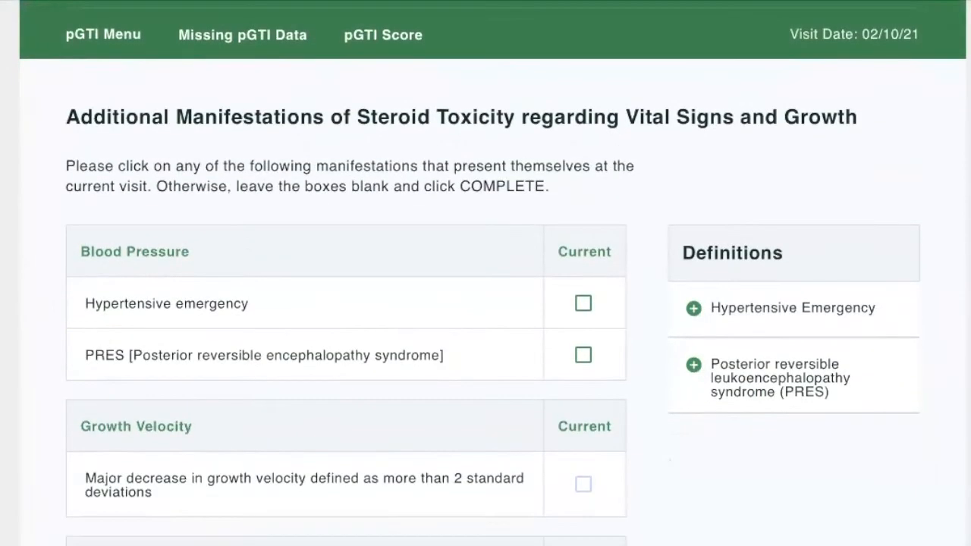
pyautogui.scroll(-1, 485, 304)
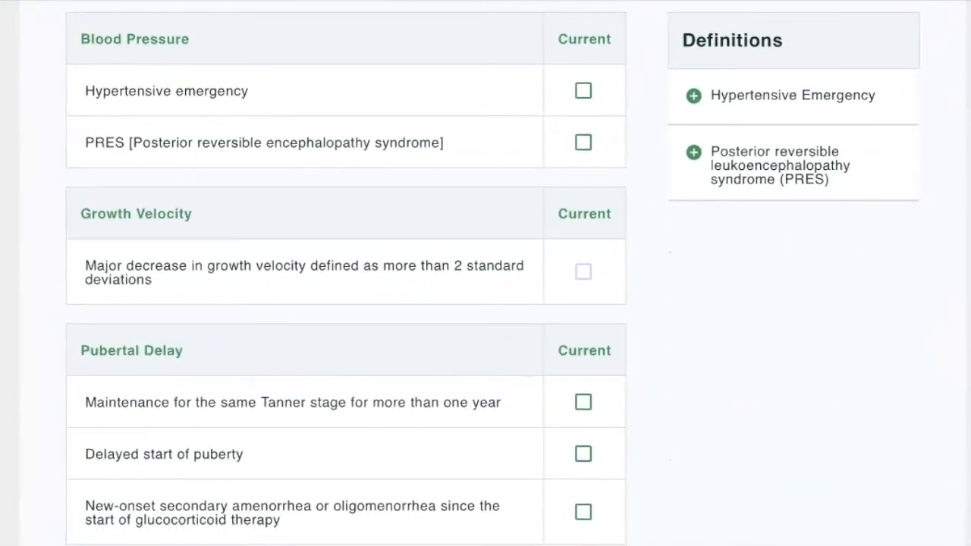
pyautogui.scroll(-4, 645, 260)
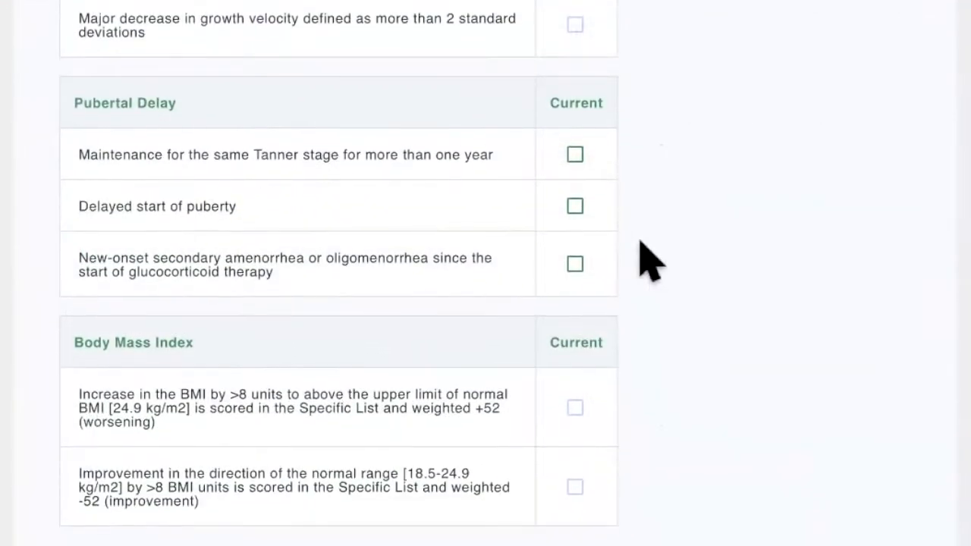
pyautogui.scroll(3, 635, 278)
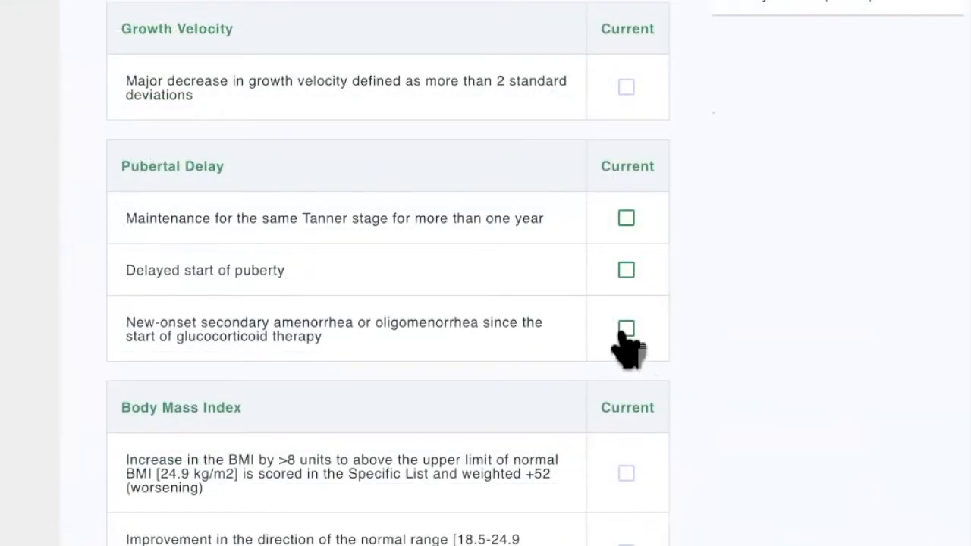
pyautogui.click(625, 331)
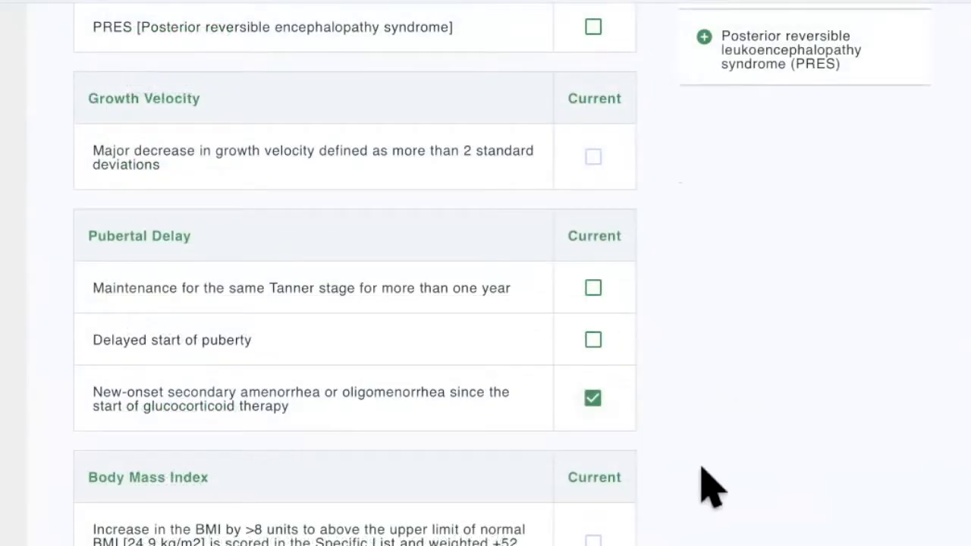
pyautogui.scroll(-2, 707, 484)
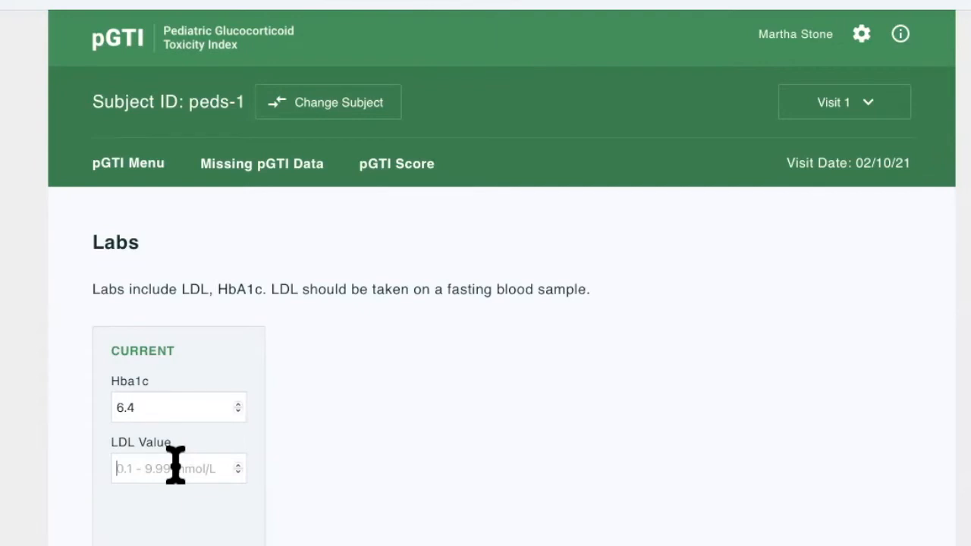
# Finish the labs entry and record steroid myopathy as present with moderate severity.
pyautogui.scroll(-3, 516, 494)
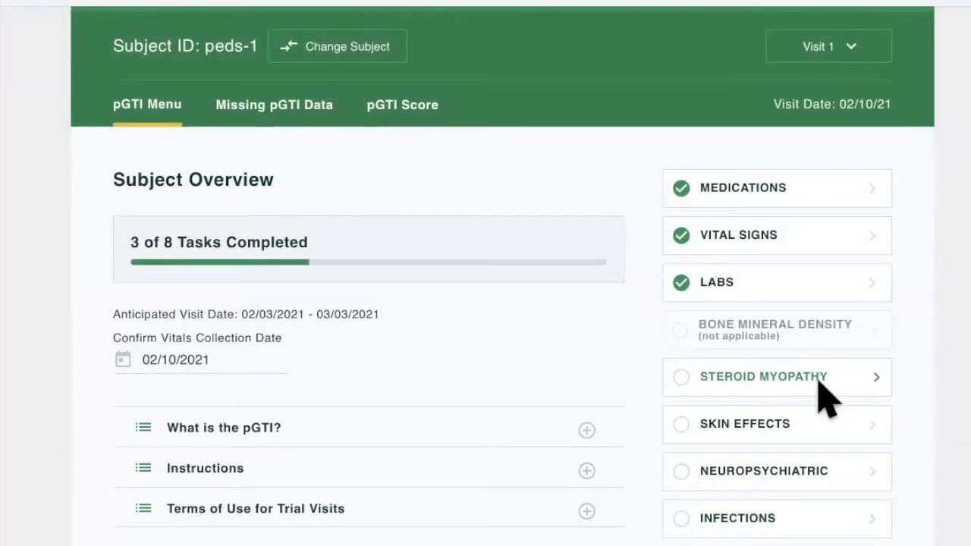
pyautogui.click(758, 380)
pyautogui.scroll(-2, 328, 413)
pyautogui.scroll(-1, 326, 423)
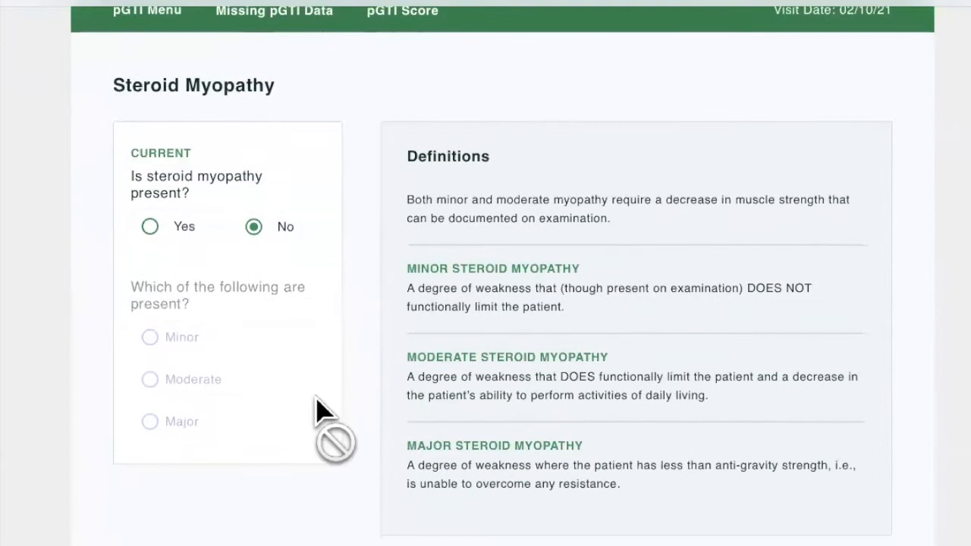
pyautogui.click(161, 227)
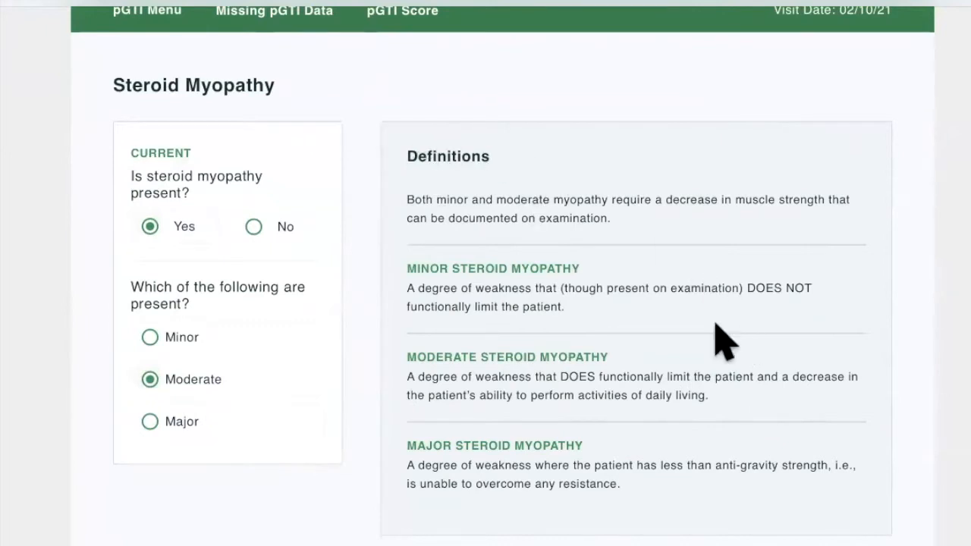
pyautogui.scroll(-1, 717, 457)
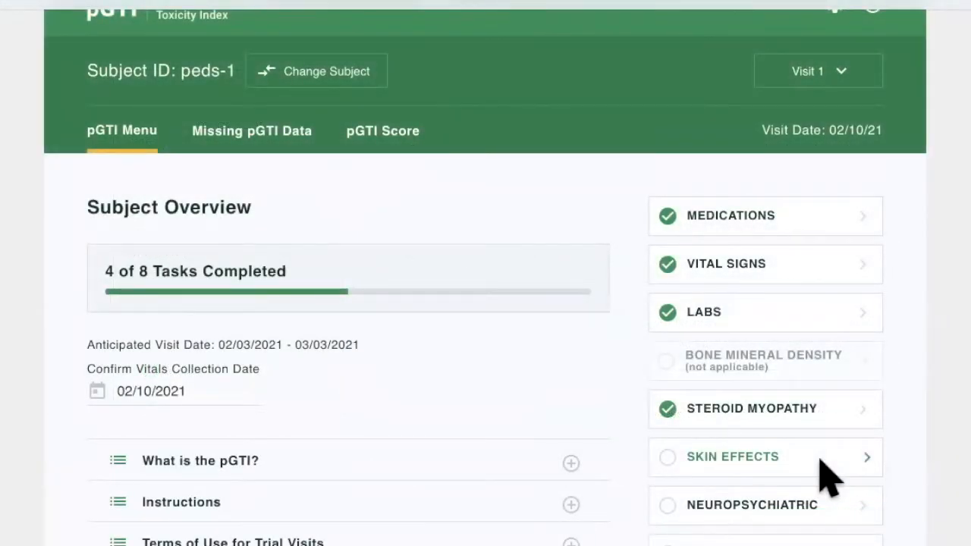
# Open the skin effects assessment, mark skin effects as present and record minor hirsutism.
pyautogui.click(819, 459)
pyautogui.scroll(-3, 390, 527)
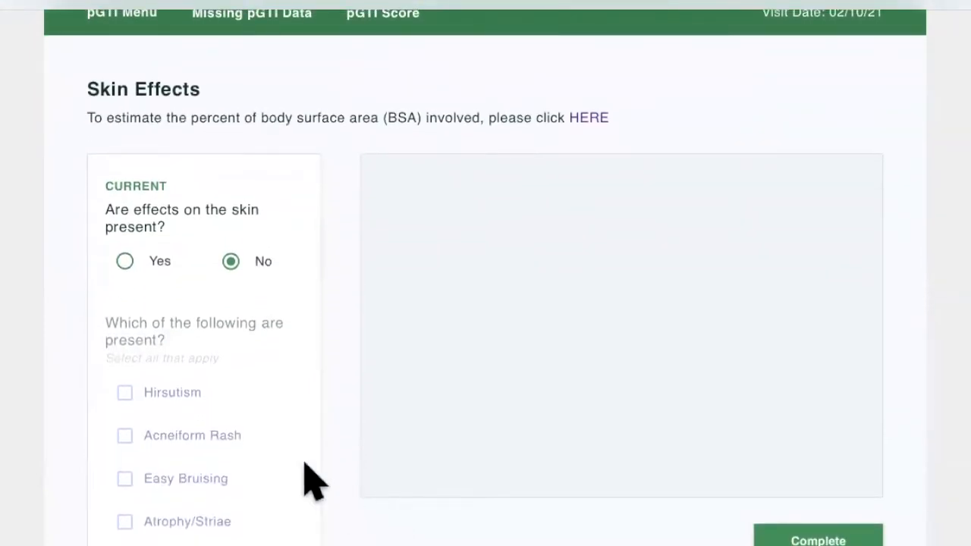
pyautogui.click(161, 265)
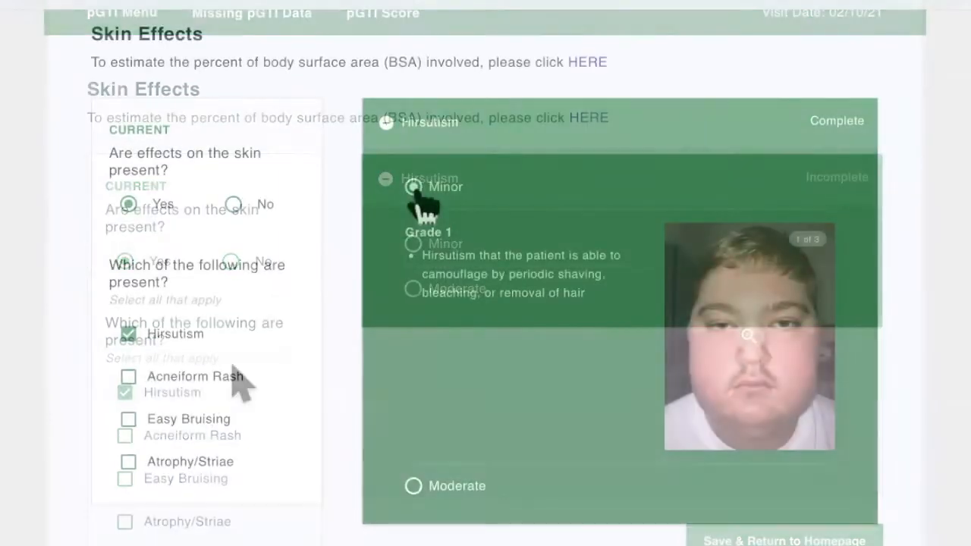
# Add acneiform rash and easy bruising, both with moderate severity, and complete the skin effects assessment.
pyautogui.scroll(-2, 336, 341)
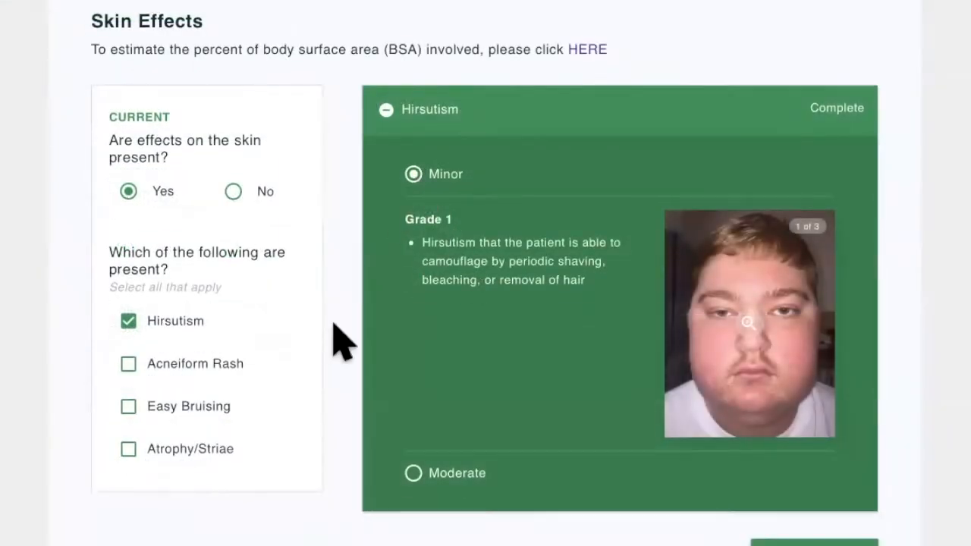
pyautogui.click(235, 337)
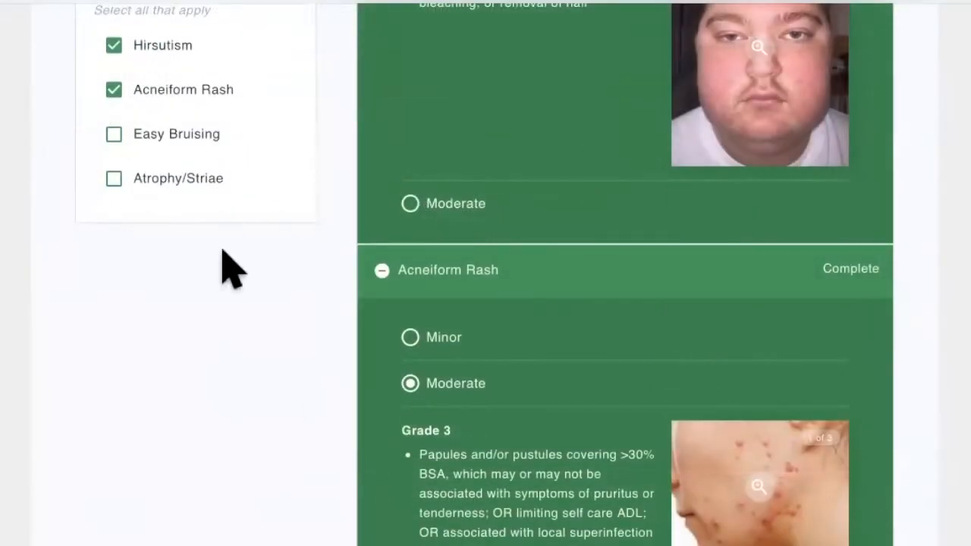
pyautogui.click(199, 136)
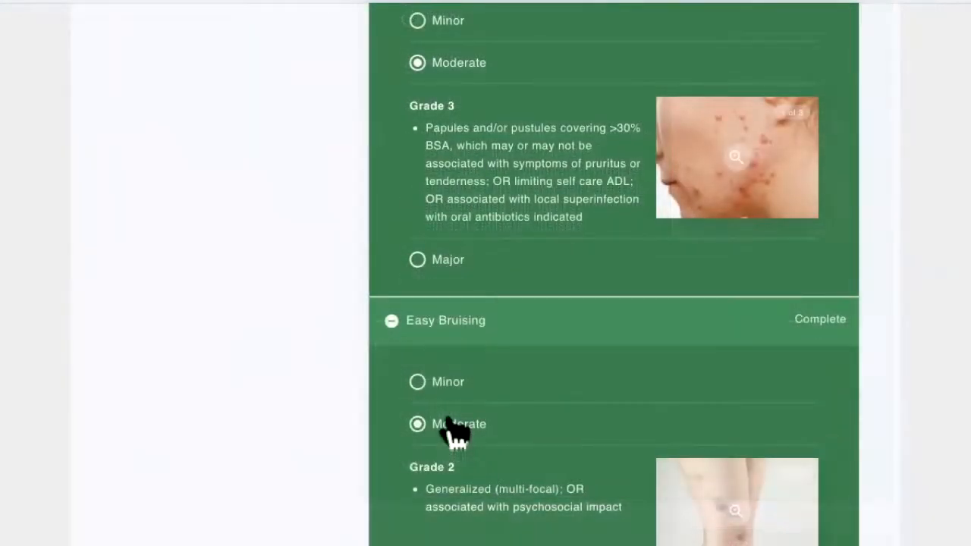
pyautogui.scroll(-1, 544, 489)
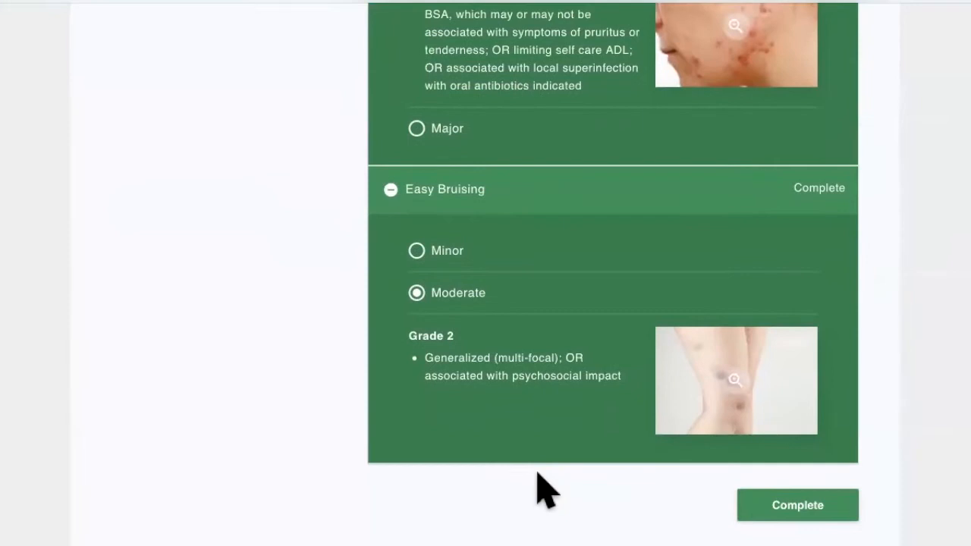
pyautogui.scroll(4, 545, 490)
pyautogui.scroll(6, 545, 489)
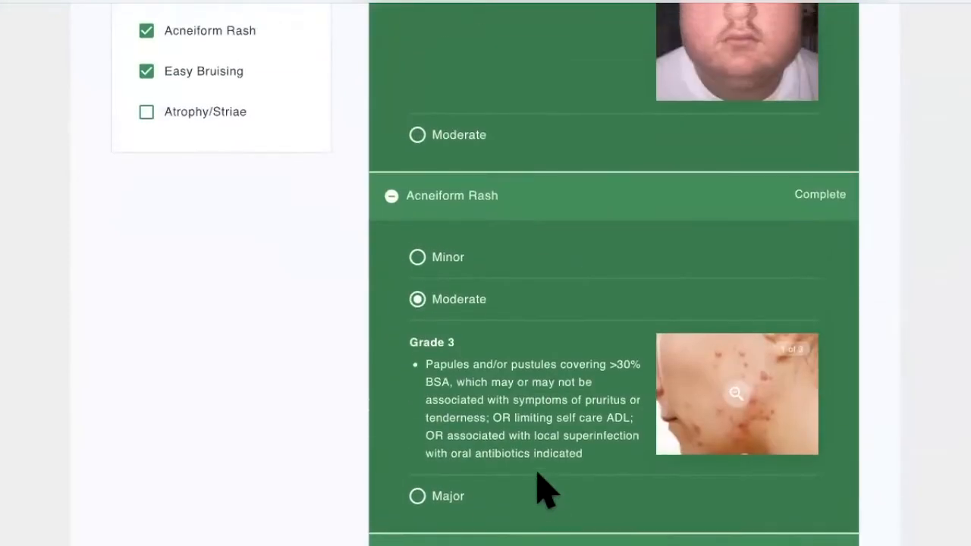
pyautogui.scroll(1, 543, 495)
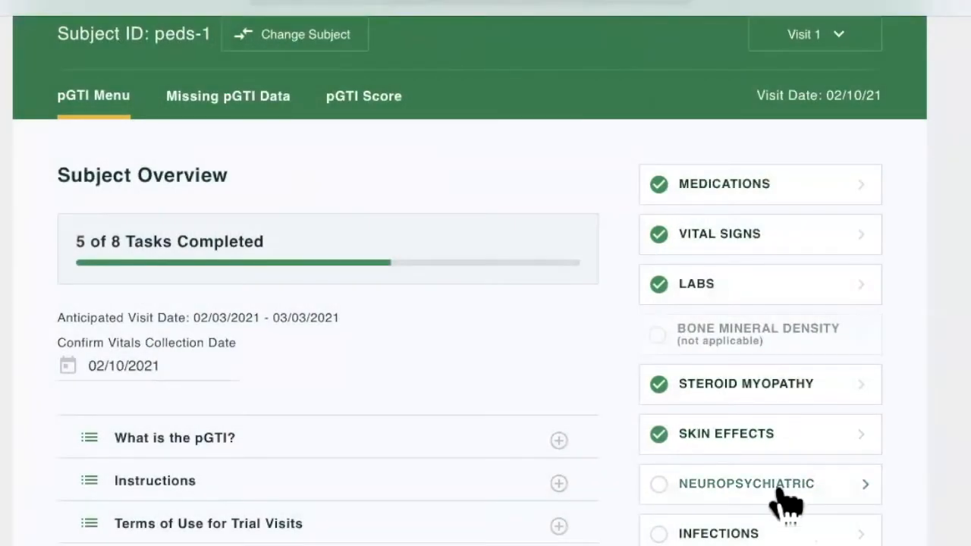
# Record neuropsychiatric toxicity as present with moderate insomnia and a graded mood effect, and complete the assessment.
pyautogui.click(782, 494)
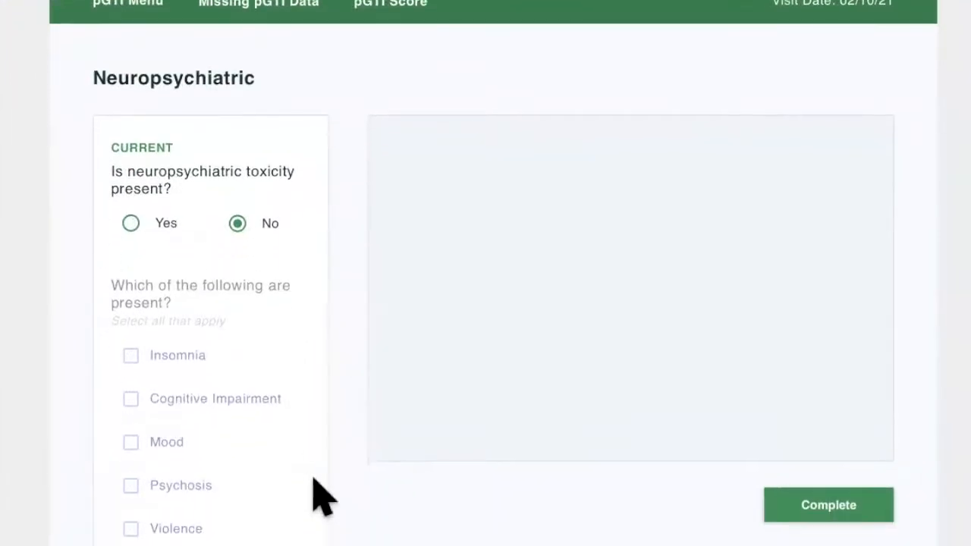
pyautogui.click(165, 227)
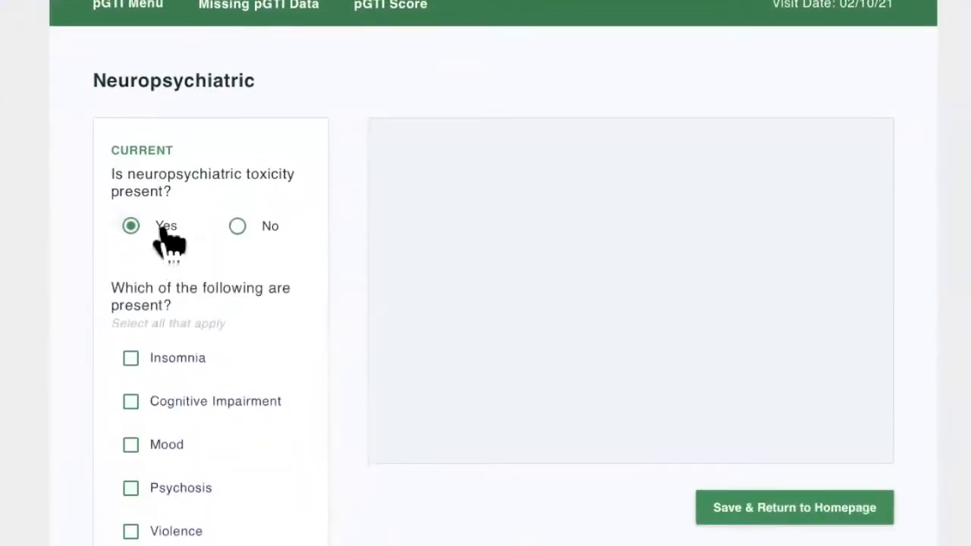
pyautogui.click(190, 364)
pyautogui.click(420, 254)
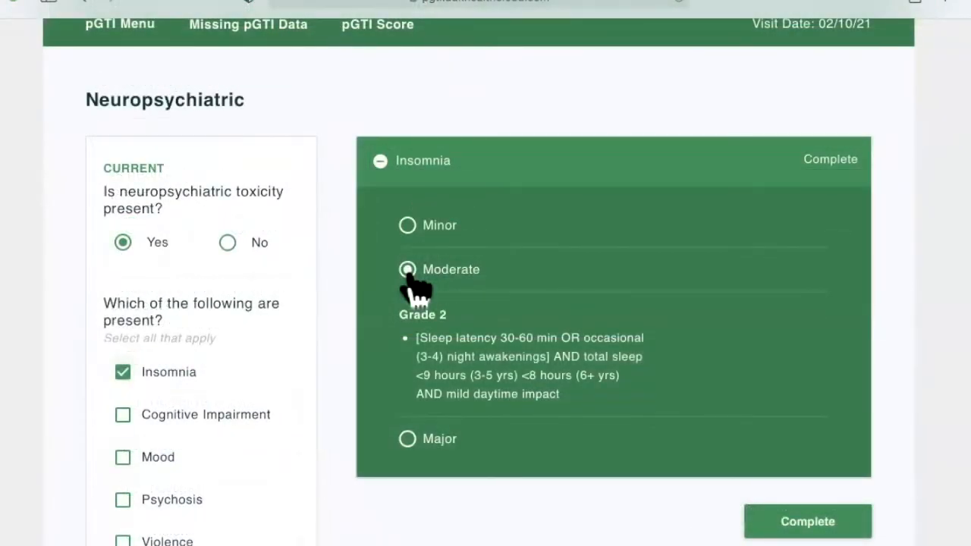
pyautogui.click(171, 458)
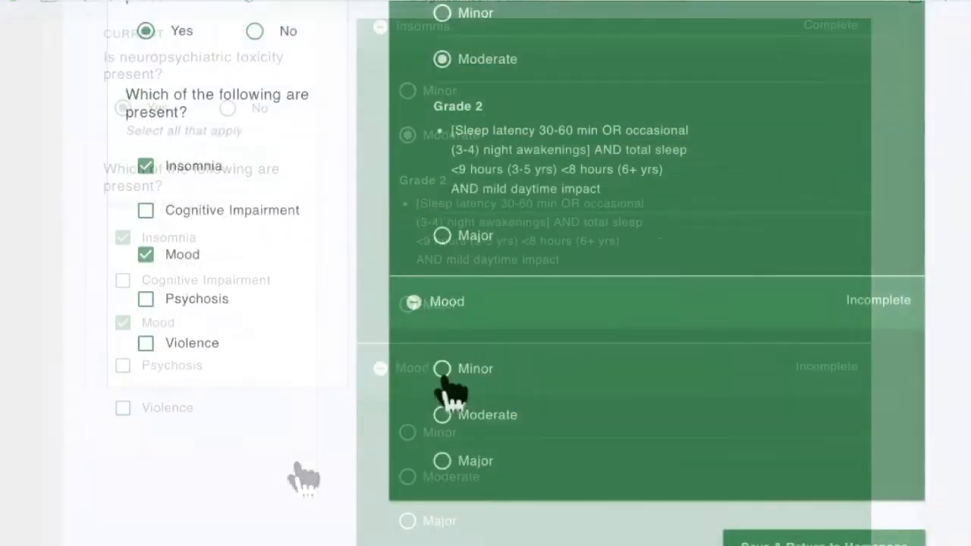
pyautogui.click(444, 372)
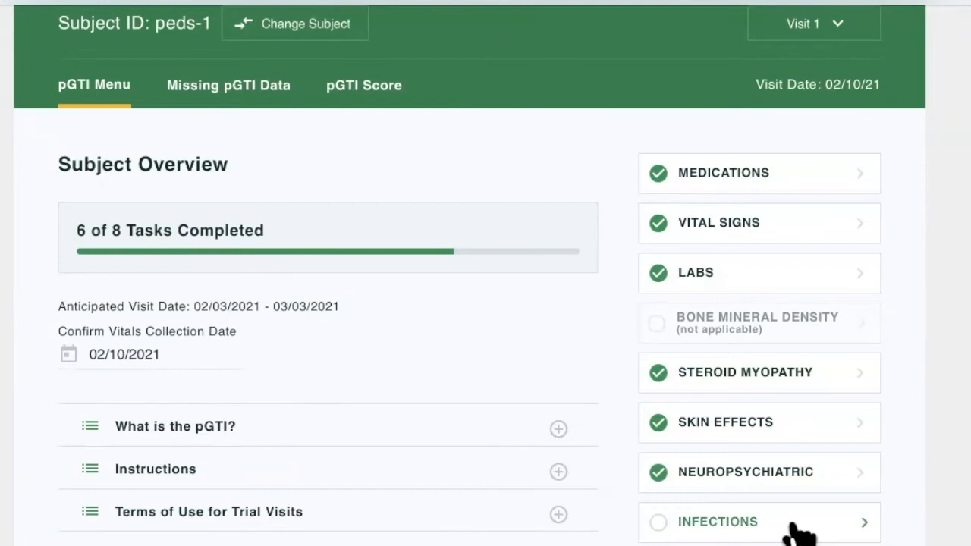
# Record one new Oral/Vaginal Candidiasis (Grade 2) infection and complete the infections assessment.
pyautogui.click(798, 527)
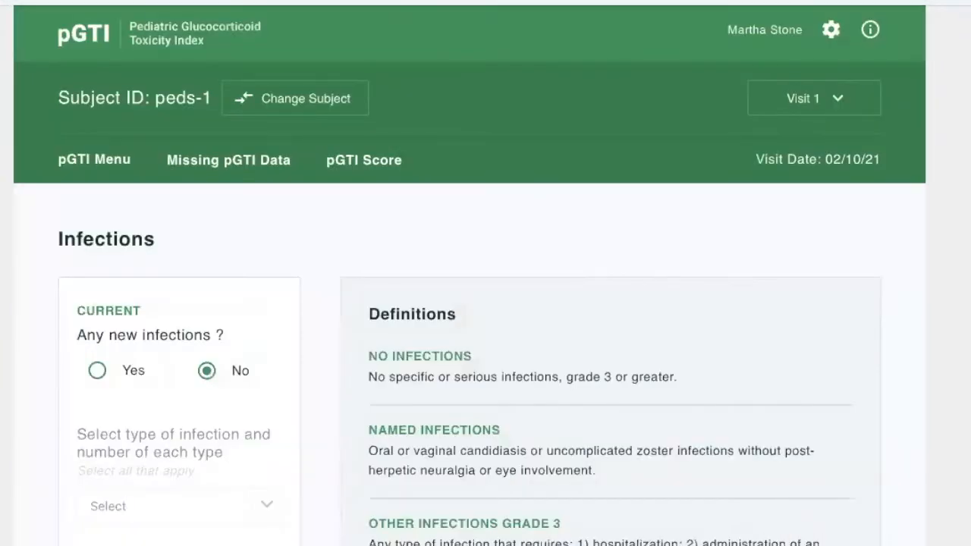
pyautogui.scroll(-2, 151, 349)
pyautogui.click(127, 261)
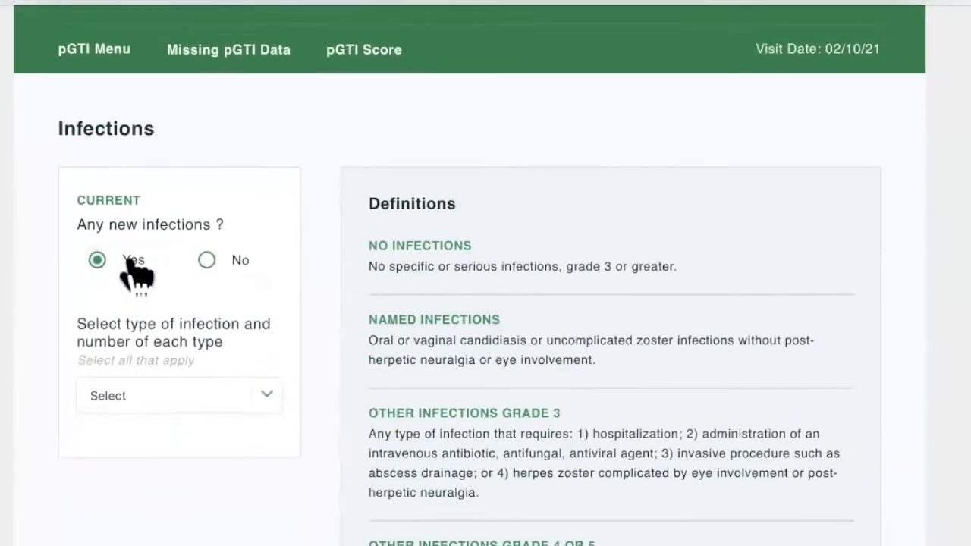
pyautogui.click(262, 398)
pyautogui.click(243, 452)
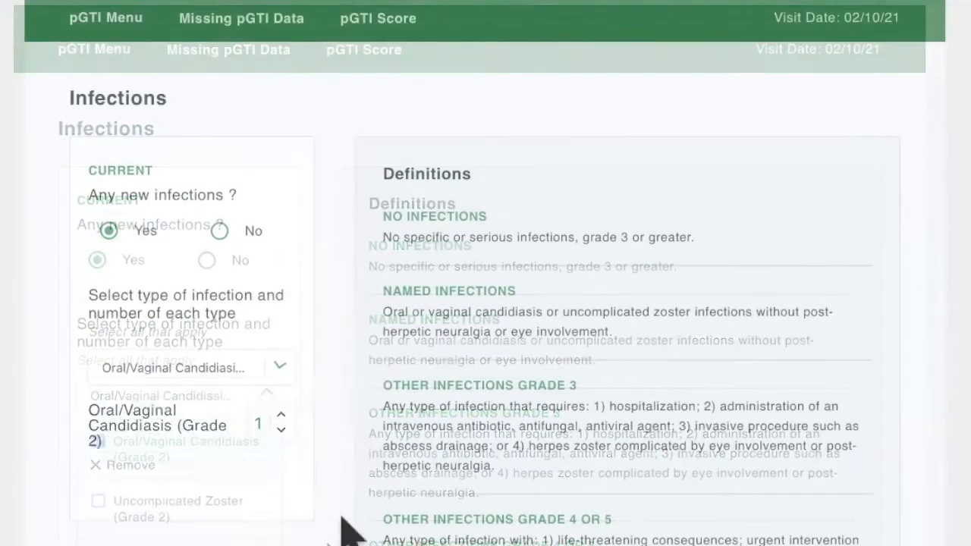
pyautogui.click(341, 531)
pyautogui.scroll(-2, 342, 524)
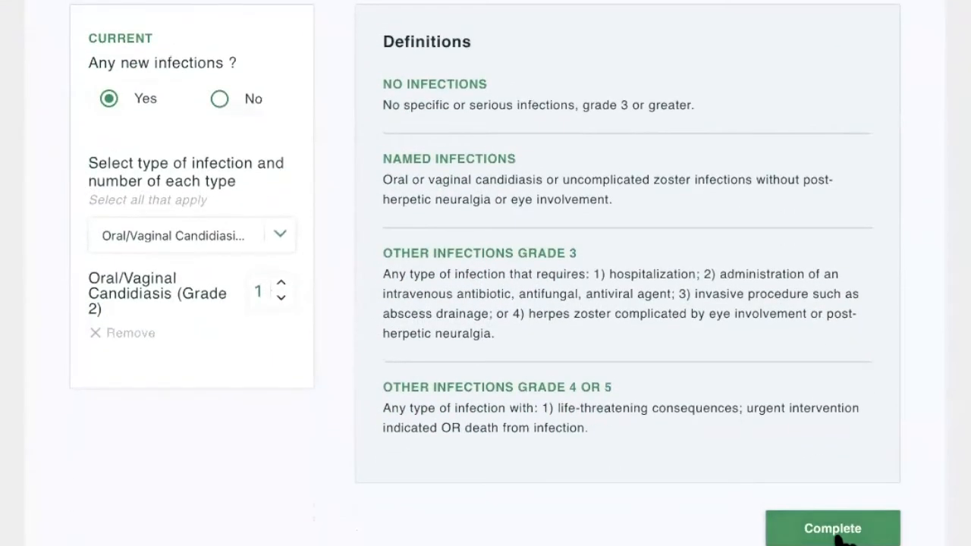
pyautogui.click(838, 530)
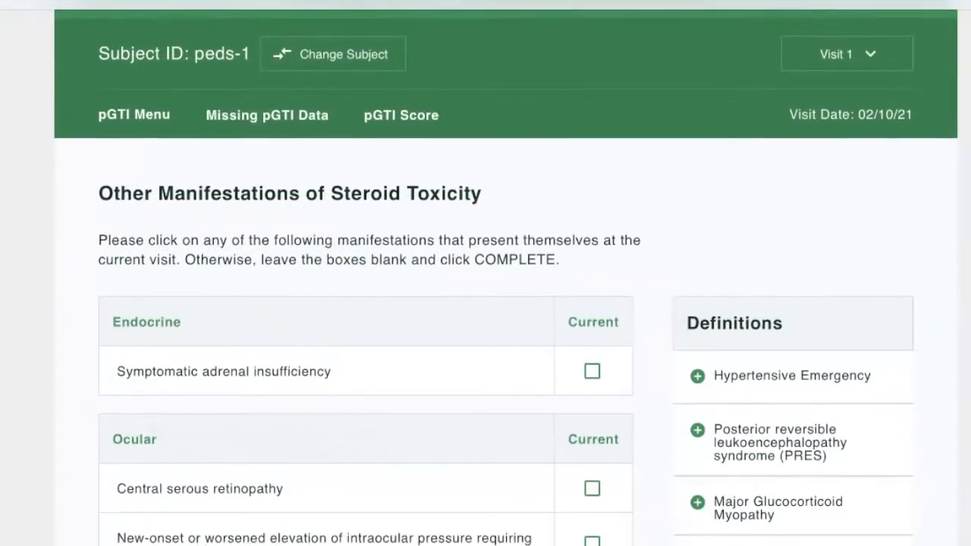
# Go through the Visit 1 list of other manifestations of steroid toxicity, leaving every box blank.
pyautogui.scroll(-4, 506, 273)
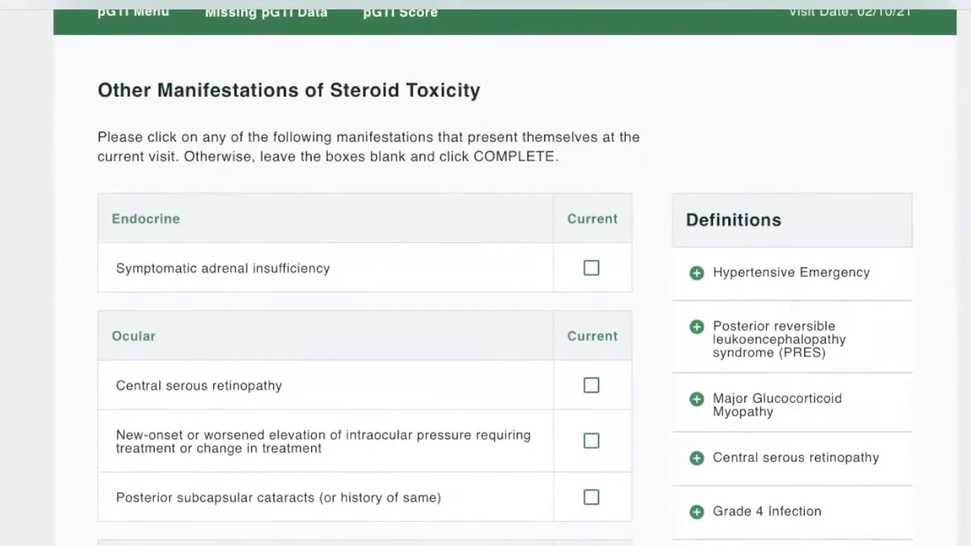
pyautogui.scroll(-2, 506, 273)
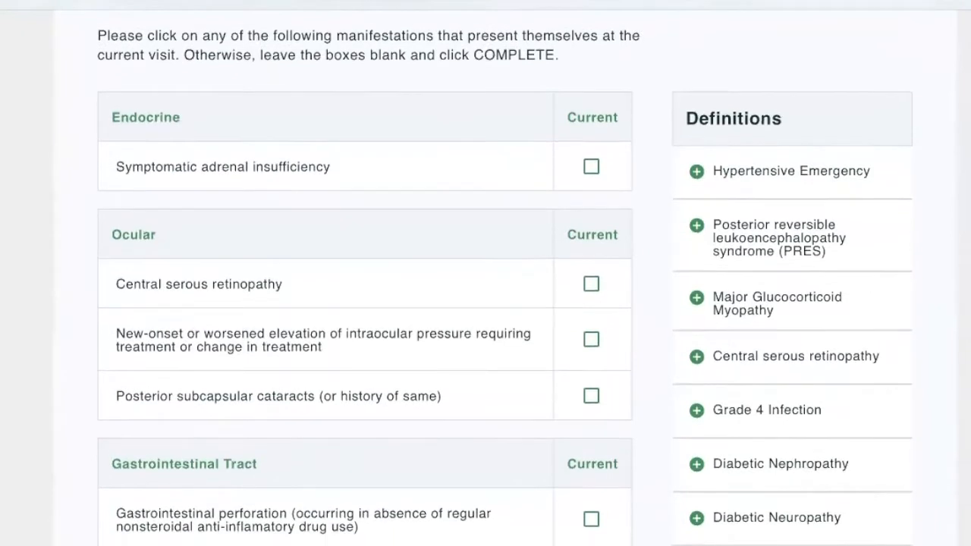
pyautogui.scroll(-4, 506, 273)
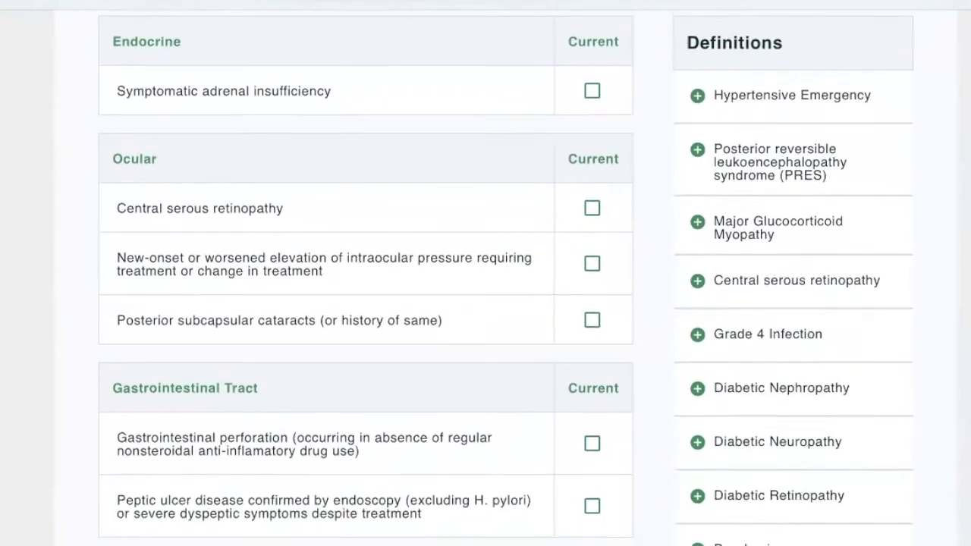
pyautogui.scroll(-1, 506, 273)
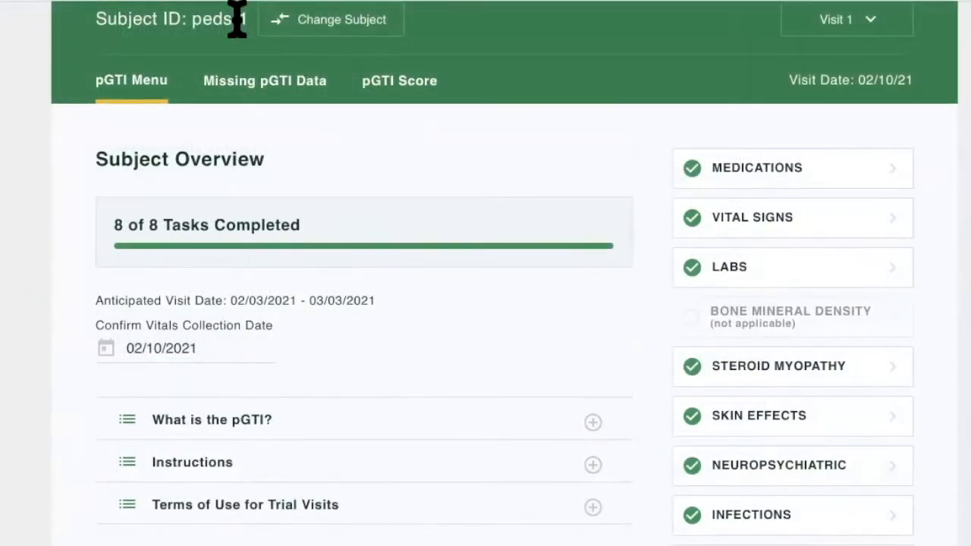
pyautogui.moveTo(247, 19); pyautogui.dragTo(195, 23)
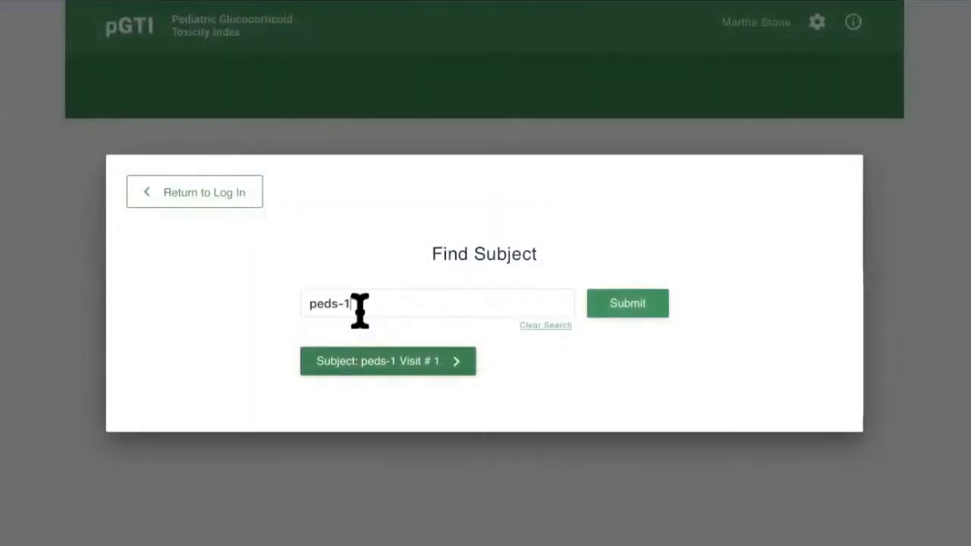
# Find subject peds-1 and open the record for Visit 2.
pyautogui.click(613, 305)
pyautogui.click(372, 357)
pyautogui.click(380, 446)
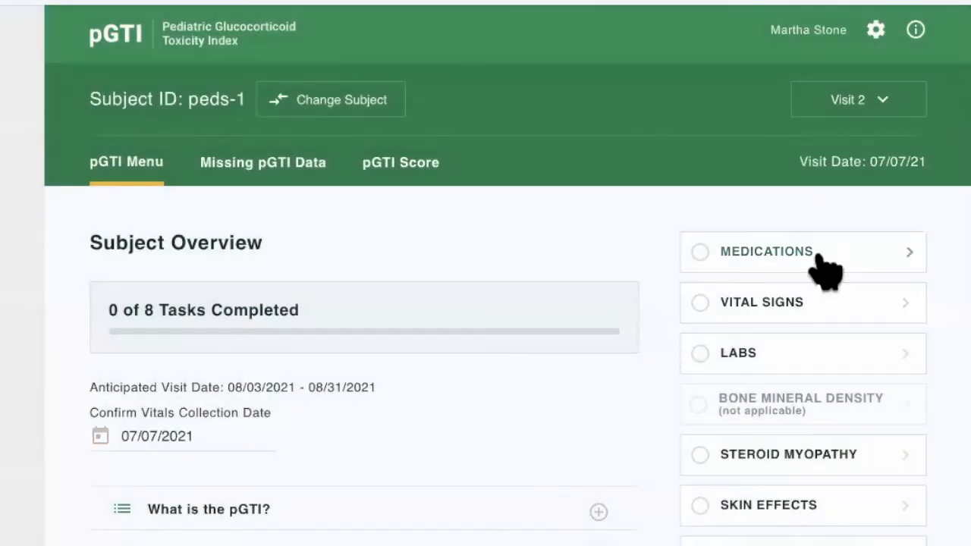
# Open the Visit 2 medication list and record NPH Insulin with a current dose of 0 and the change Stopped.
pyautogui.click(824, 262)
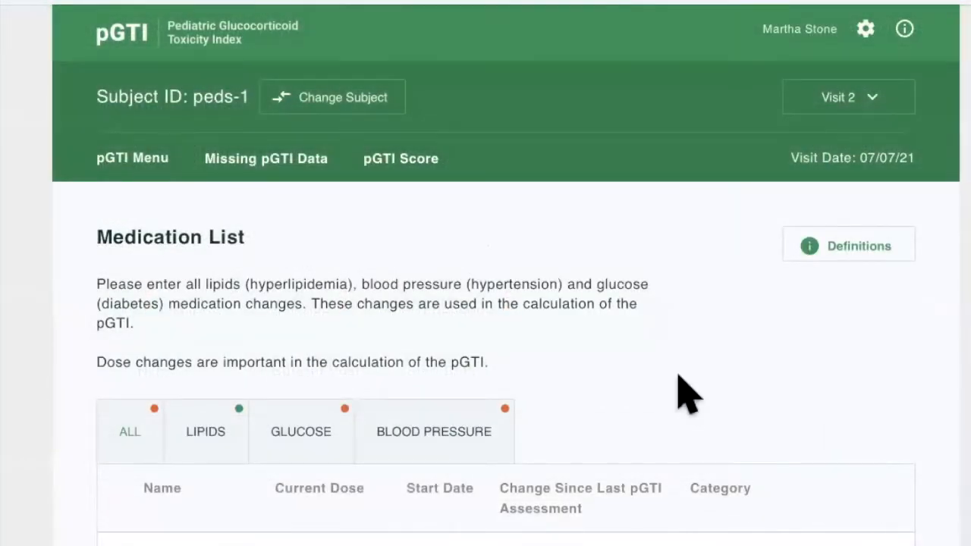
pyautogui.scroll(-5, 678, 395)
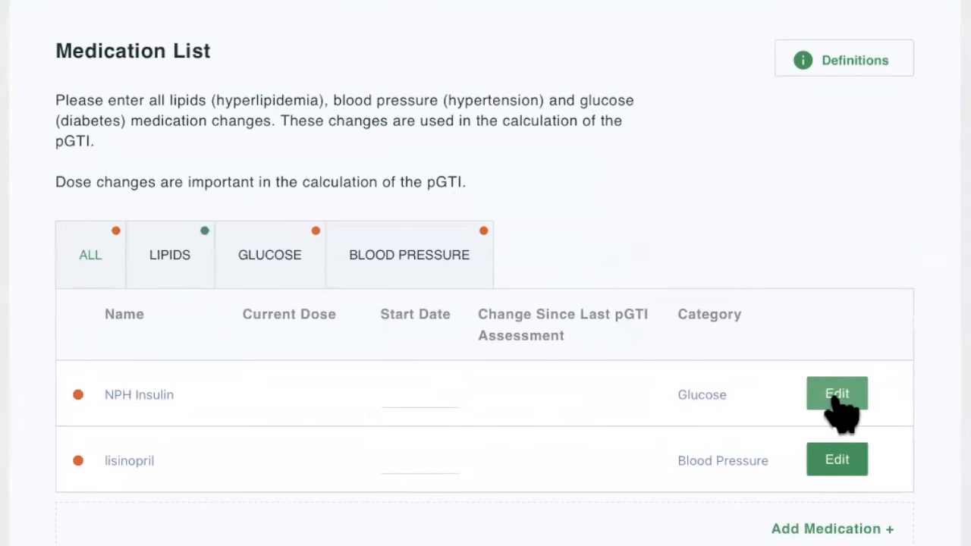
pyautogui.click(836, 399)
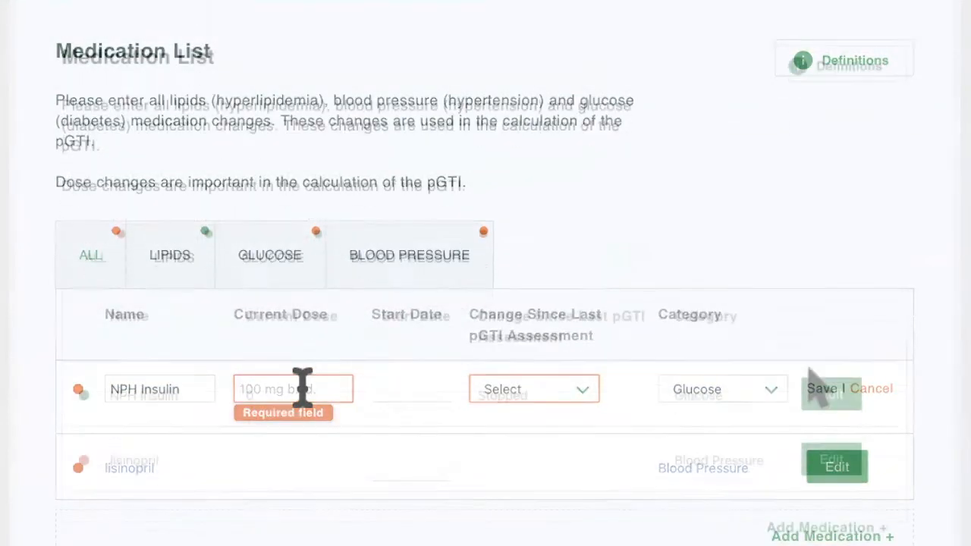
# Update lisinopril with a current dose of 10 and a change since the last assessment of Decreased.
pyautogui.click(829, 417)
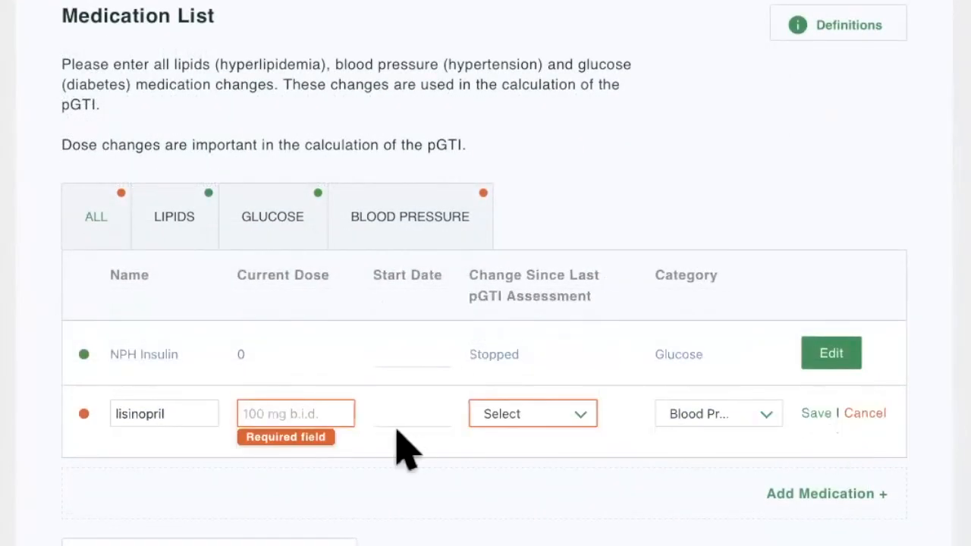
pyautogui.click(296, 414)
pyautogui.write('10')
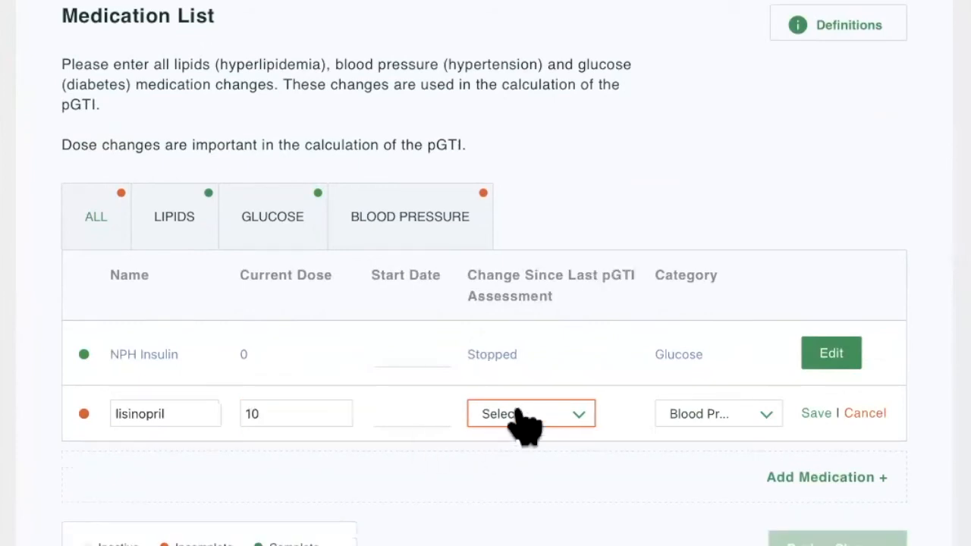
pyautogui.click(514, 417)
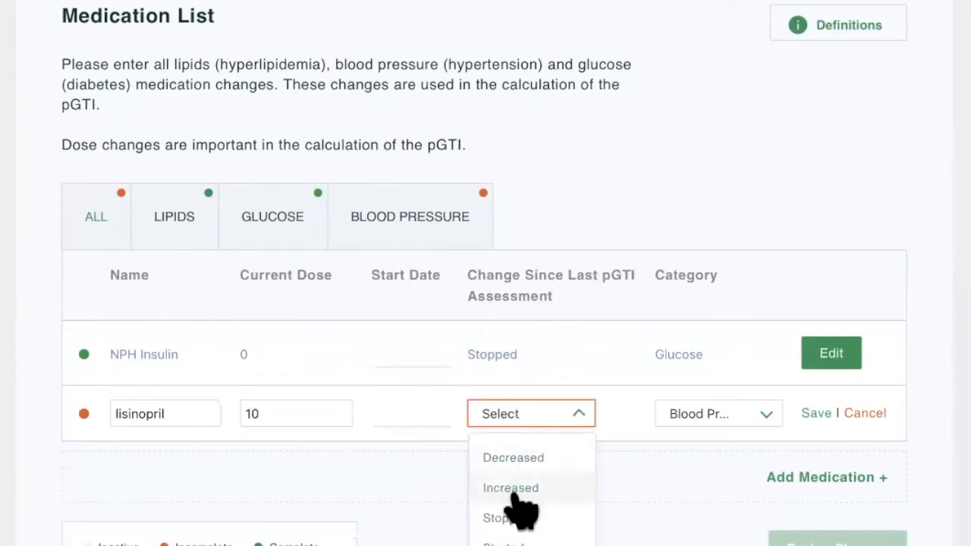
pyautogui.click(521, 463)
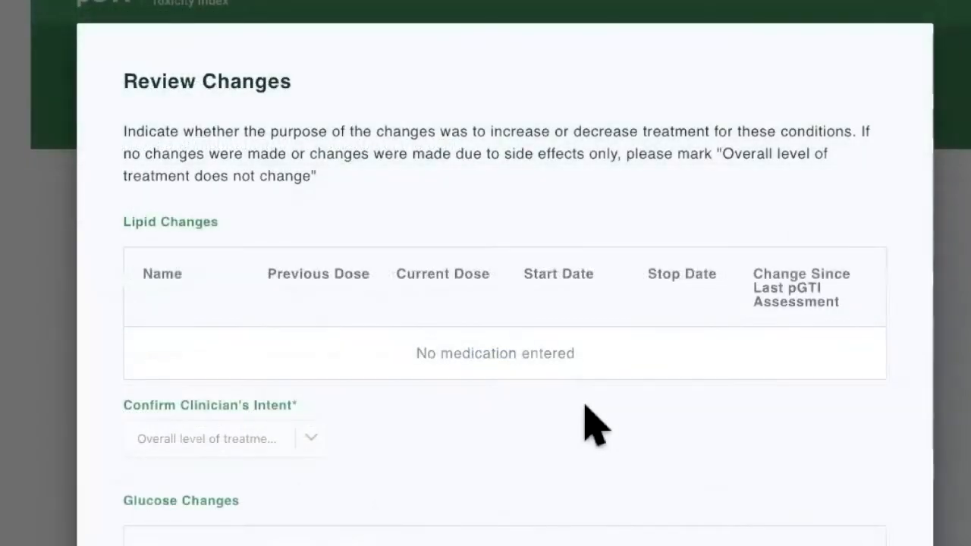
# Review the medication changes and confirm the clinician's intent as Intent to Decrease for both glucose and blood pressure.
pyautogui.scroll(-5, 588, 424)
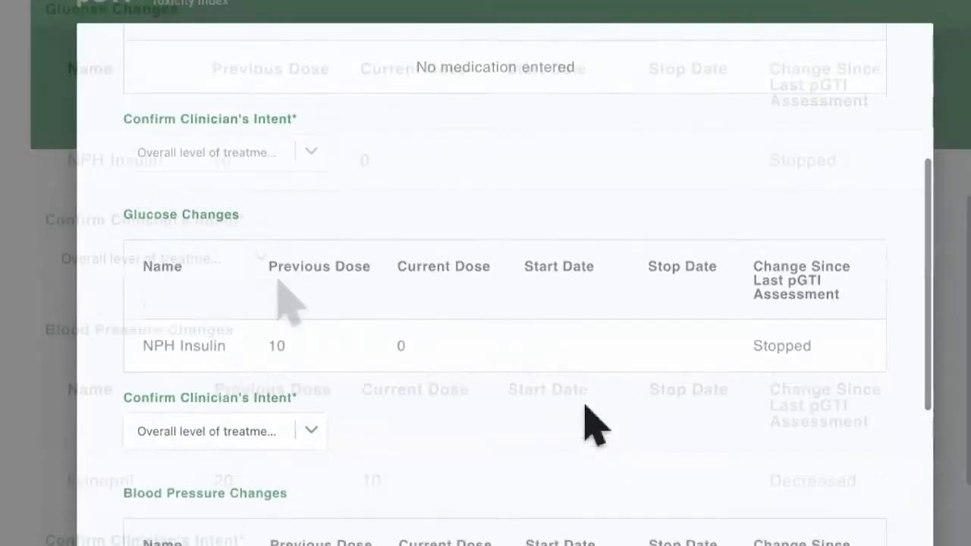
pyautogui.click(260, 262)
pyautogui.click(216, 349)
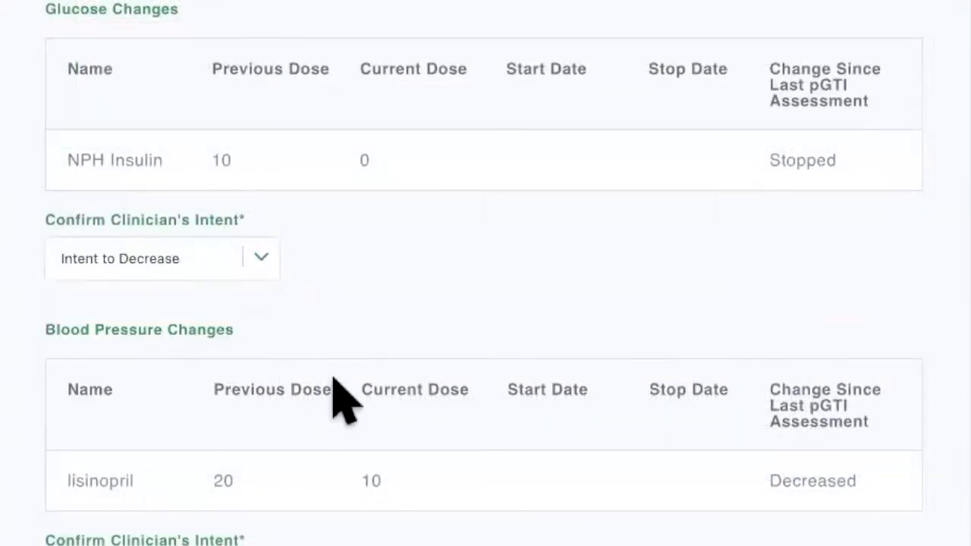
pyautogui.scroll(-1, 341, 394)
pyautogui.scroll(-2, 341, 395)
pyautogui.click(258, 371)
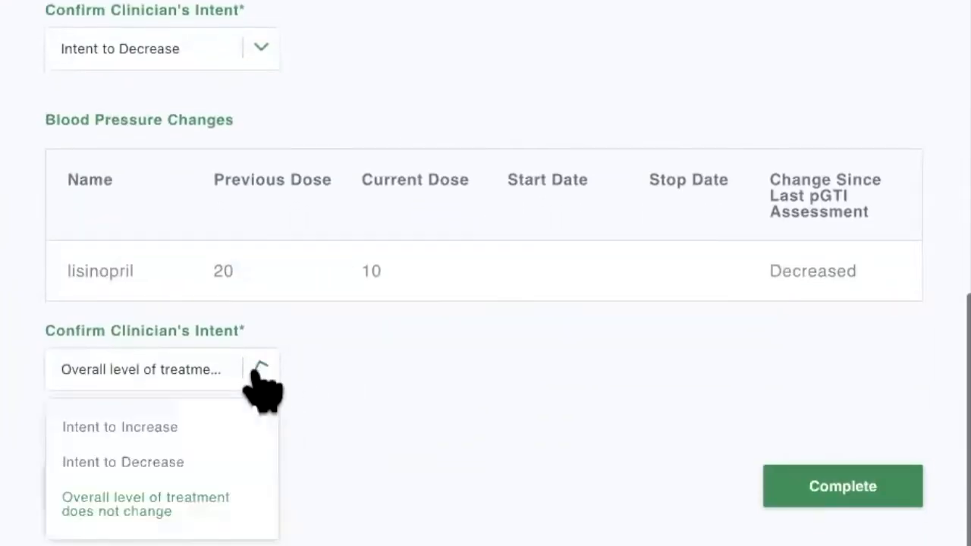
pyautogui.click(213, 459)
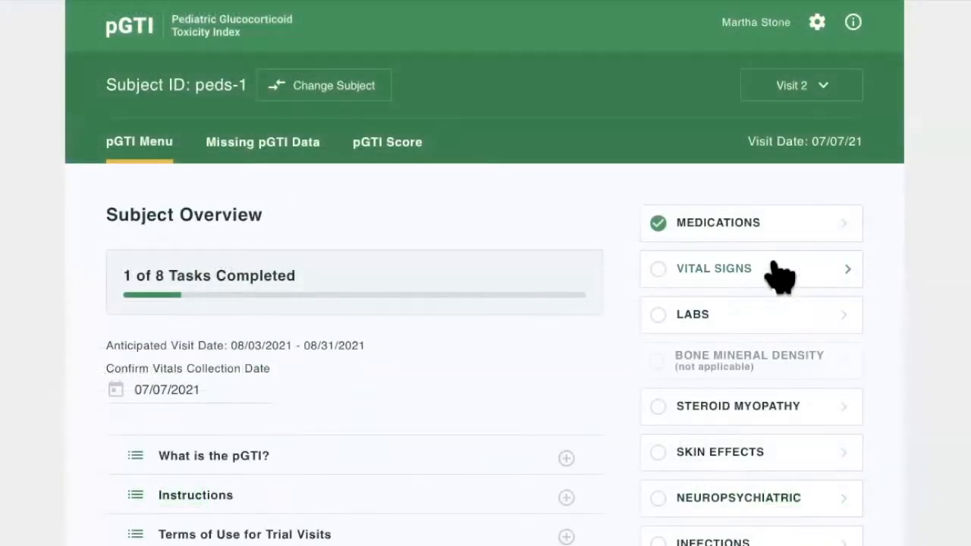
# Record the current vital signs with height 1.59 m, weight 74.7 kg, a calculated BMI and systolic BP 135 mmHg.
pyautogui.click(774, 267)
pyautogui.scroll(-3, 543, 437)
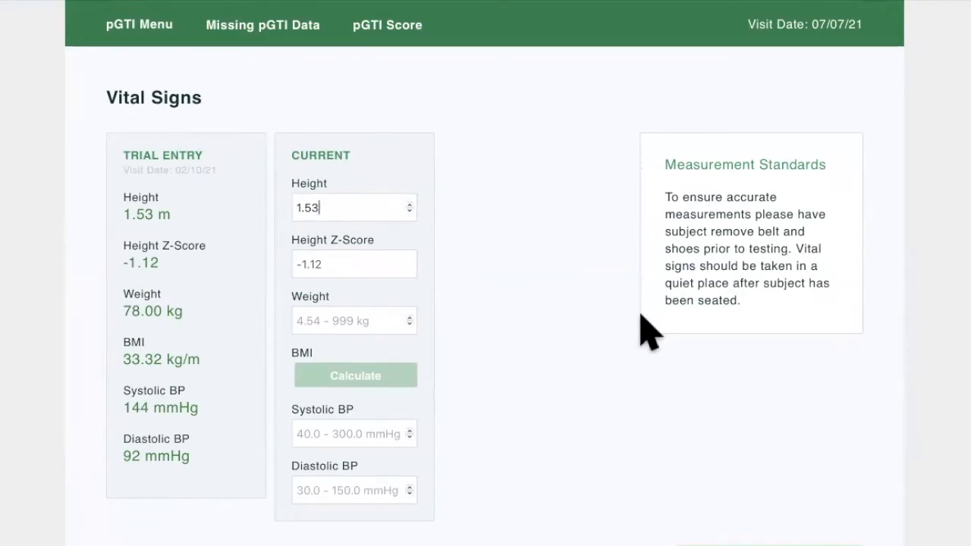
pyautogui.press('BackSpace')
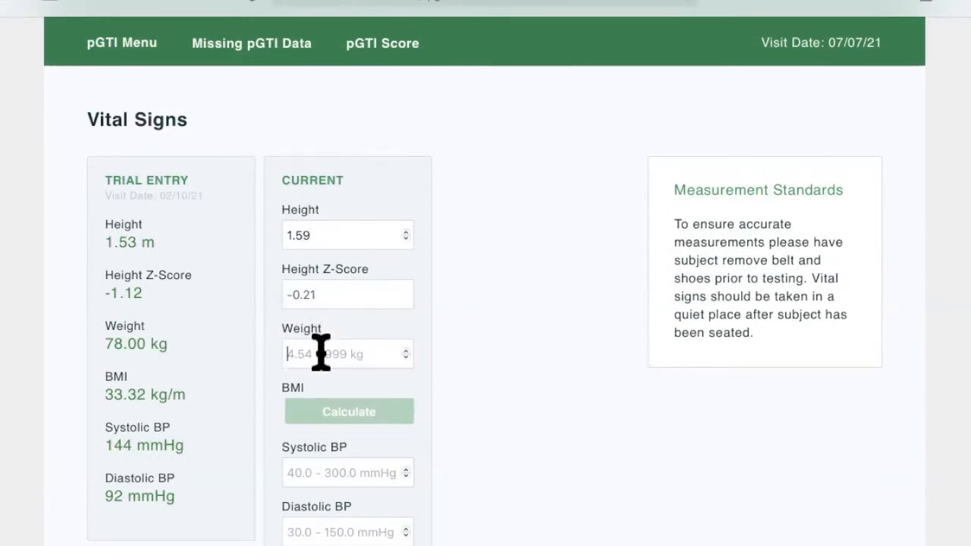
pyautogui.write('74')
pyautogui.write('.7')
pyautogui.click(341, 403)
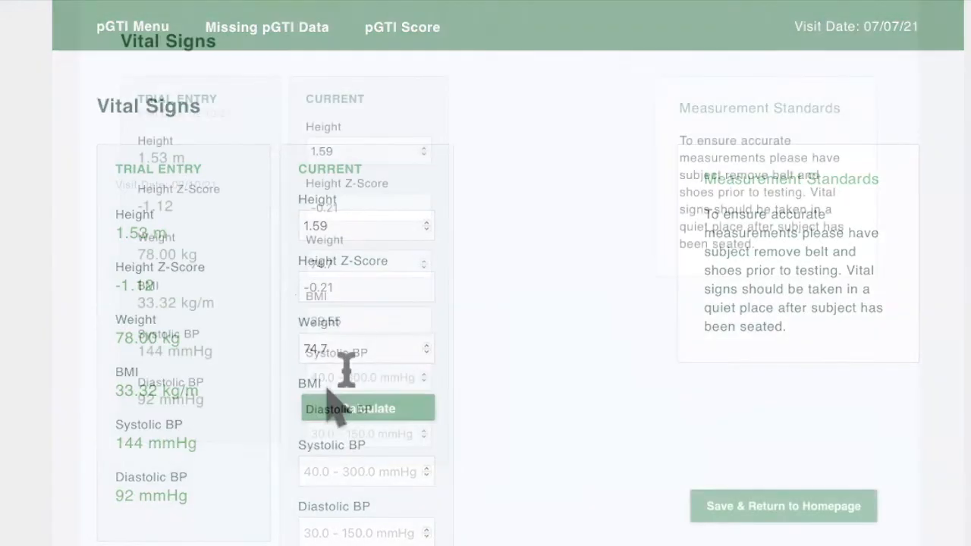
pyautogui.click(342, 463)
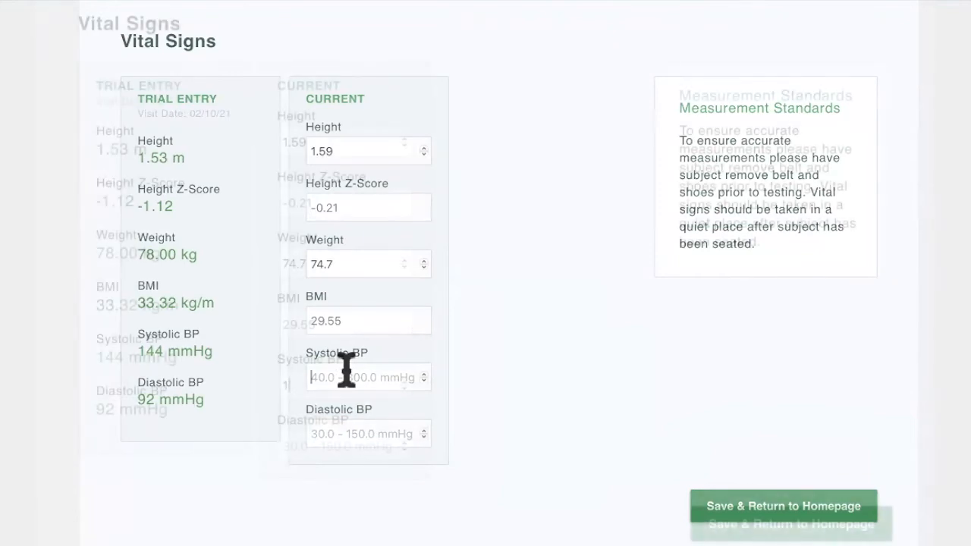
pyautogui.write('135')
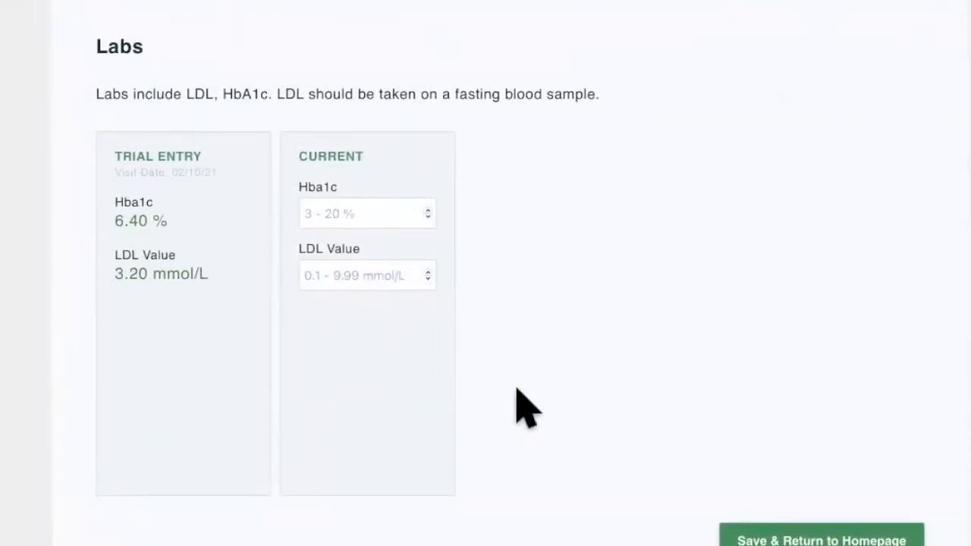
# Record the current labs with an Hba1c of 6.1% and an LDL value of 3.0 mmol/L.
pyautogui.click(373, 206)
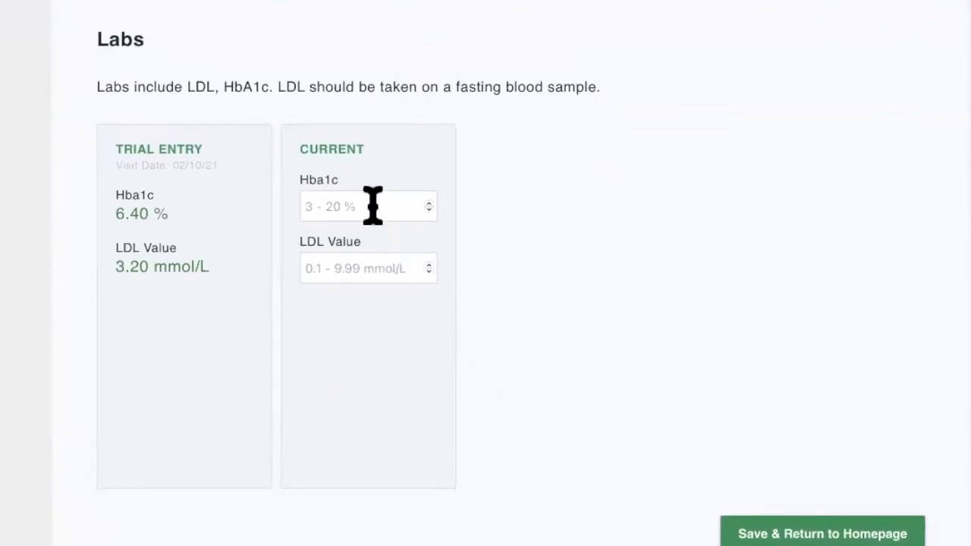
pyautogui.write('6.1')
pyautogui.click(370, 267)
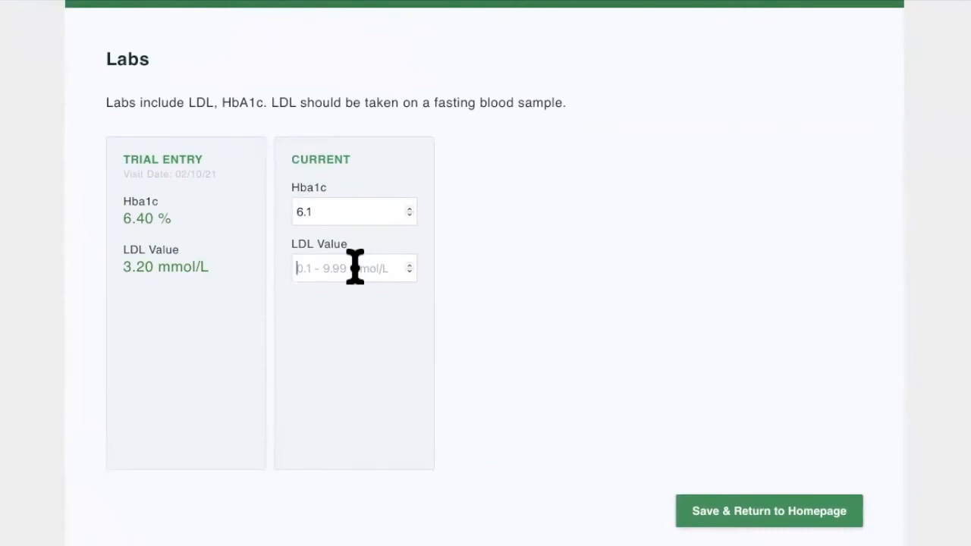
pyautogui.write('3.0')
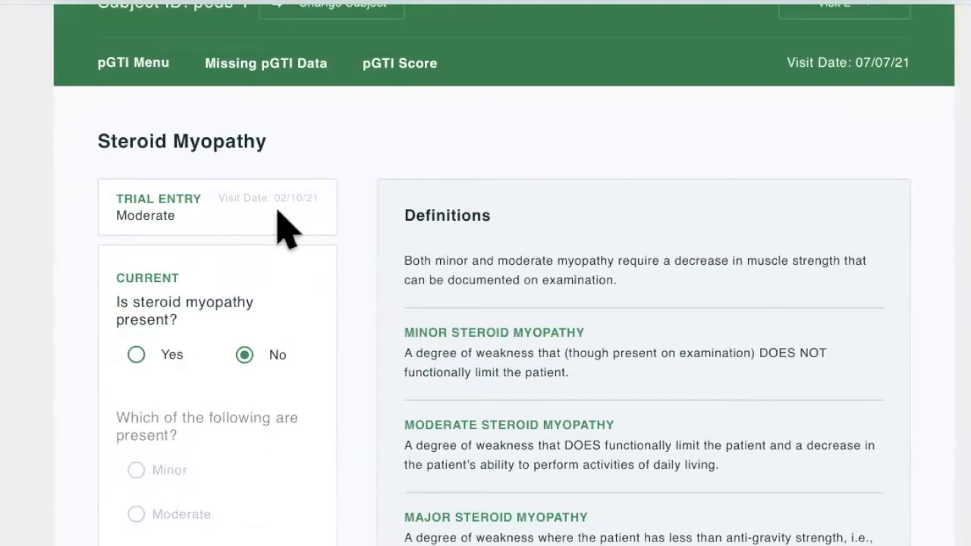
# Mark steroid myopathy as currently present in the steroid myopathy assessment.
pyautogui.click(140, 355)
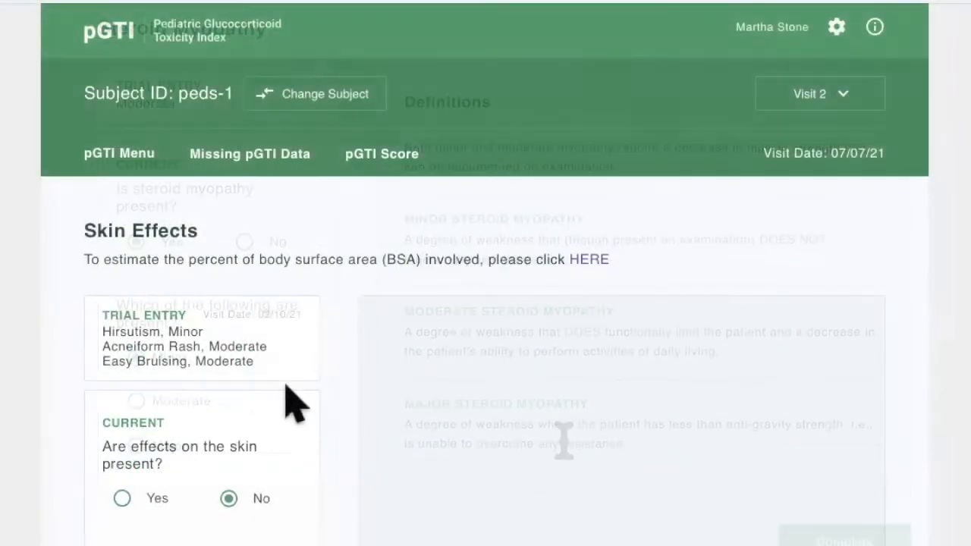
pyautogui.scroll(-2, 288, 391)
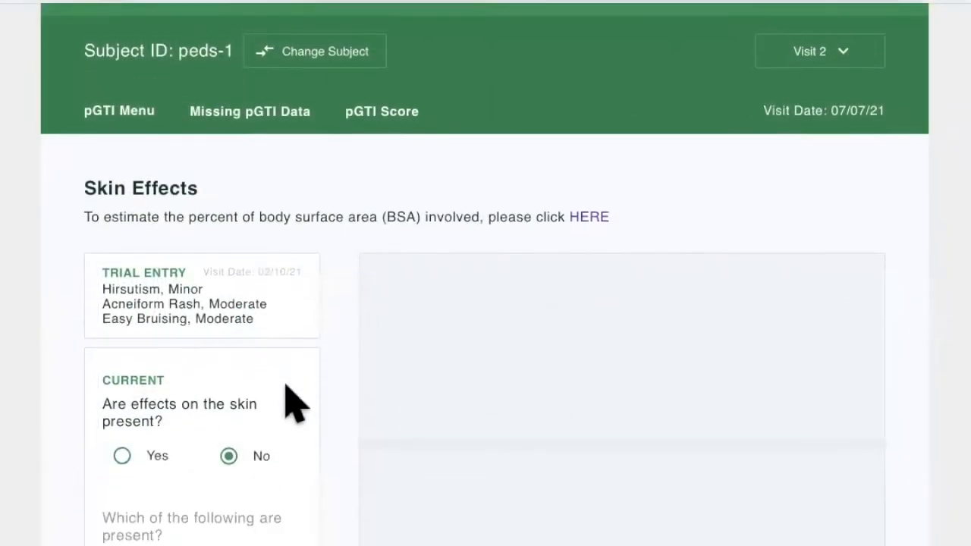
# Record easy bruising as a current skin effect and a minor mood effect under neuropsychiatric toxicity.
pyautogui.scroll(-1, 288, 402)
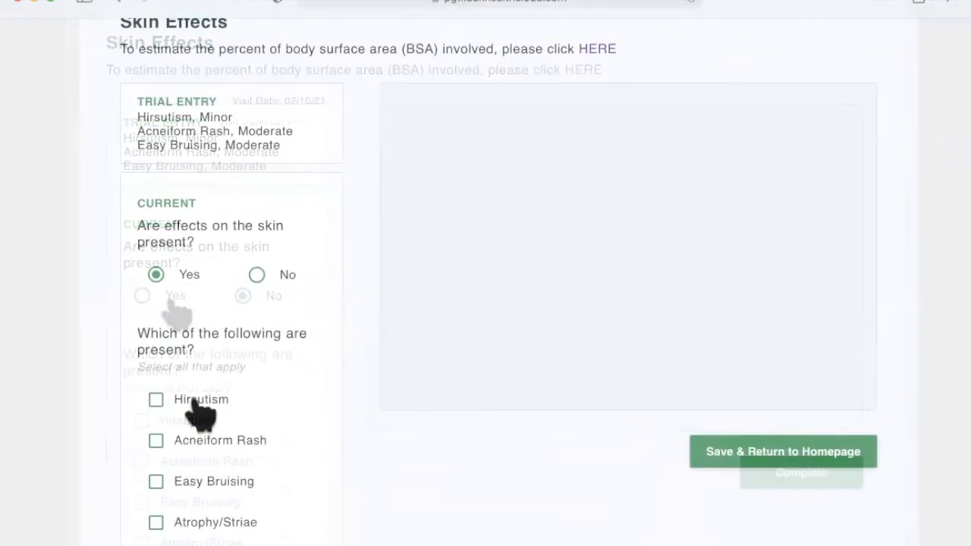
pyautogui.click(188, 483)
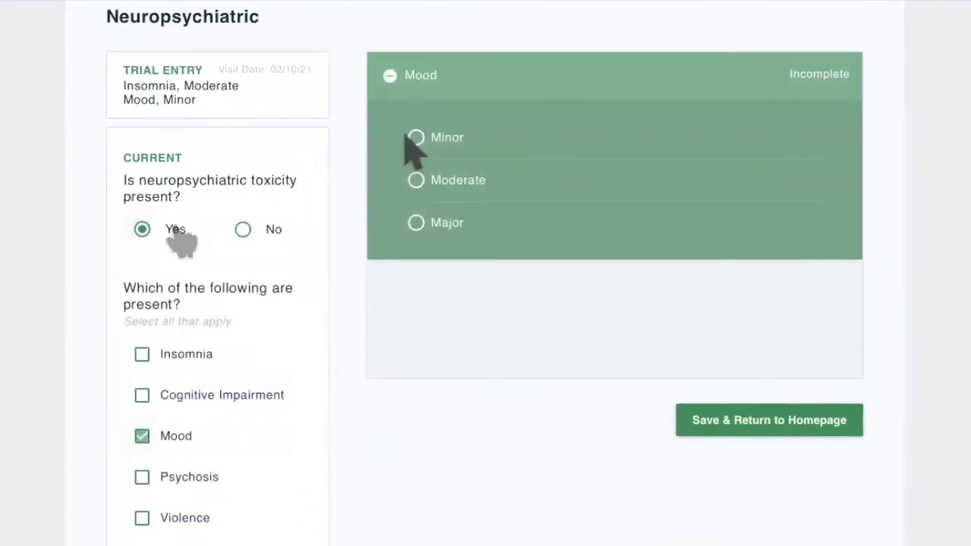
pyautogui.click(417, 138)
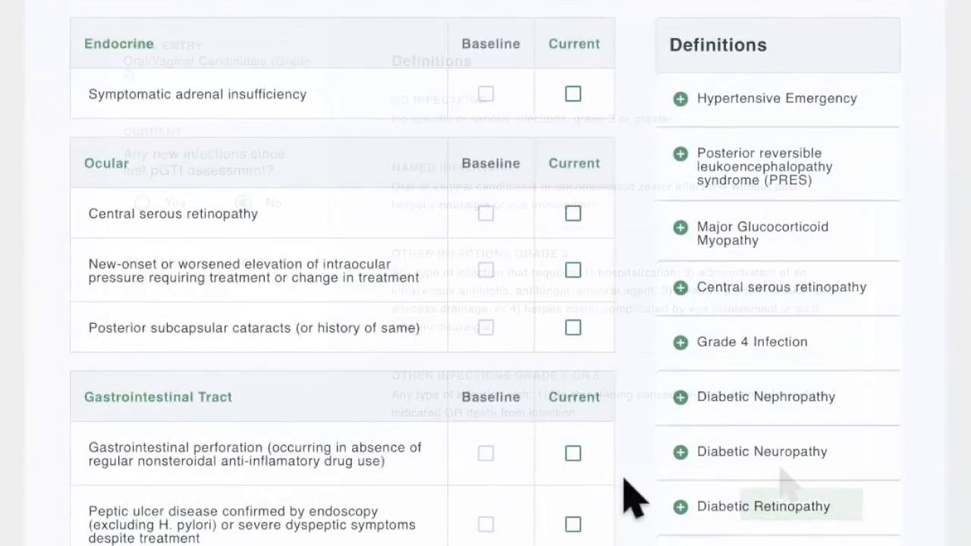
# Go through the Visit 2 list of other steroid toxicities, leave every current box blank and complete the assessment.
pyautogui.scroll(-4, 634, 497)
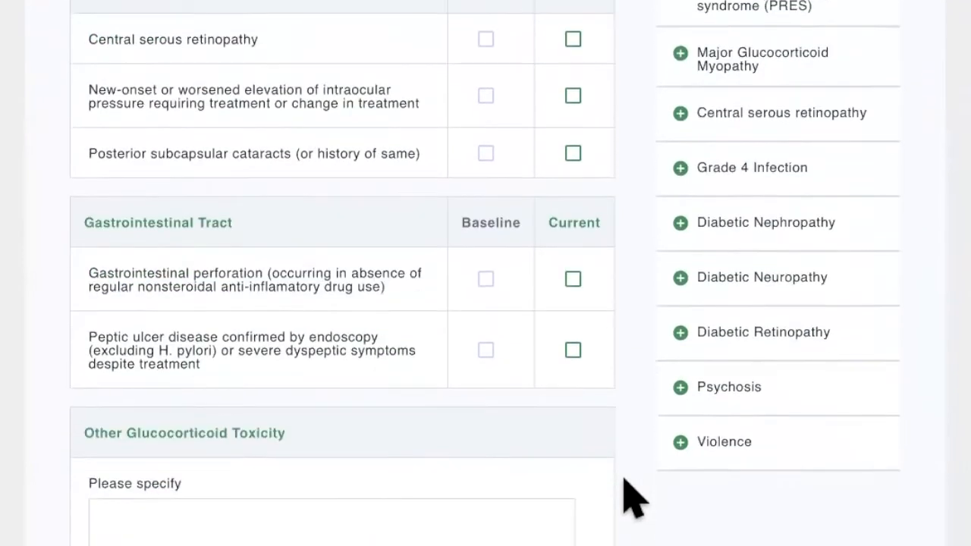
pyautogui.scroll(-4, 634, 497)
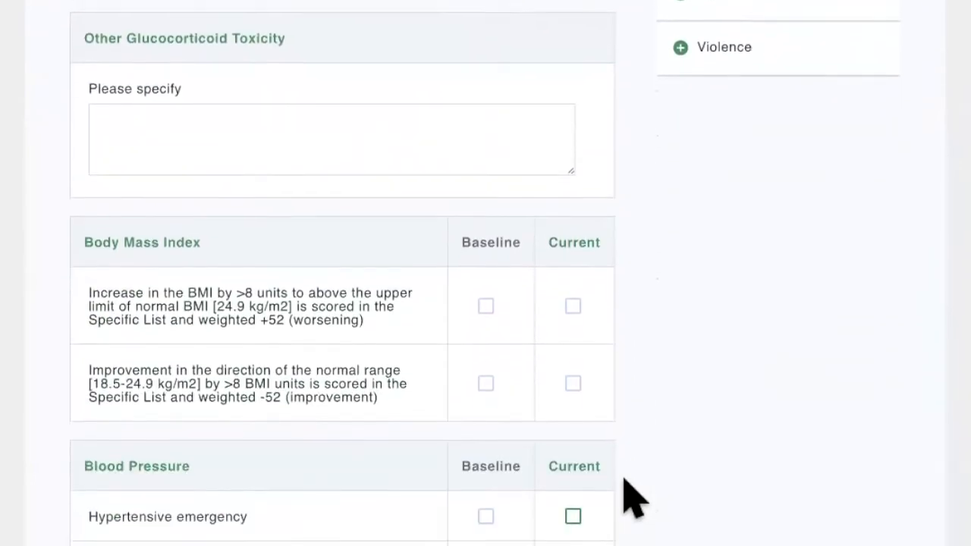
pyautogui.scroll(-2, 634, 497)
pyautogui.scroll(-5, 634, 497)
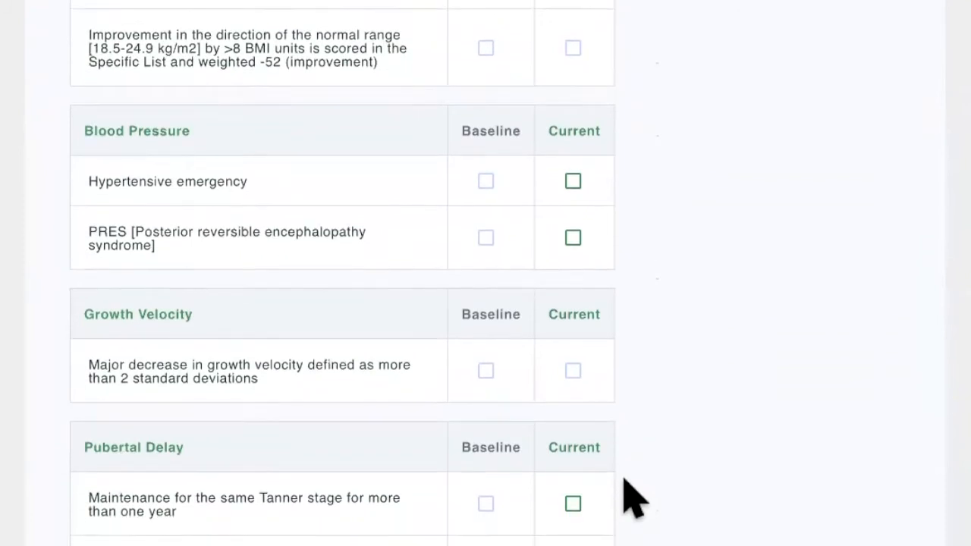
pyautogui.scroll(-1, 625, 480)
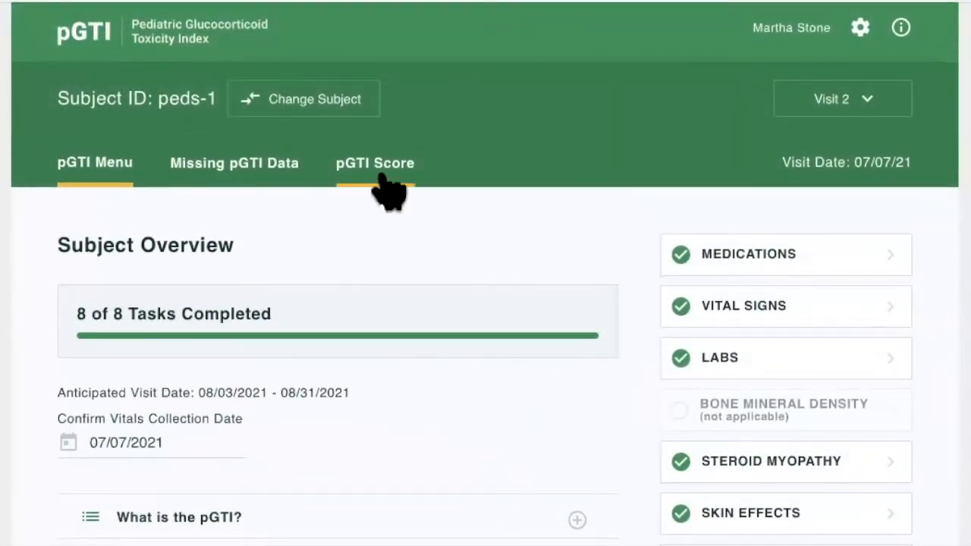
# Open the pGTI score for Visit 2 and examine the calculated result and the scores for each domain.
pyautogui.click(386, 184)
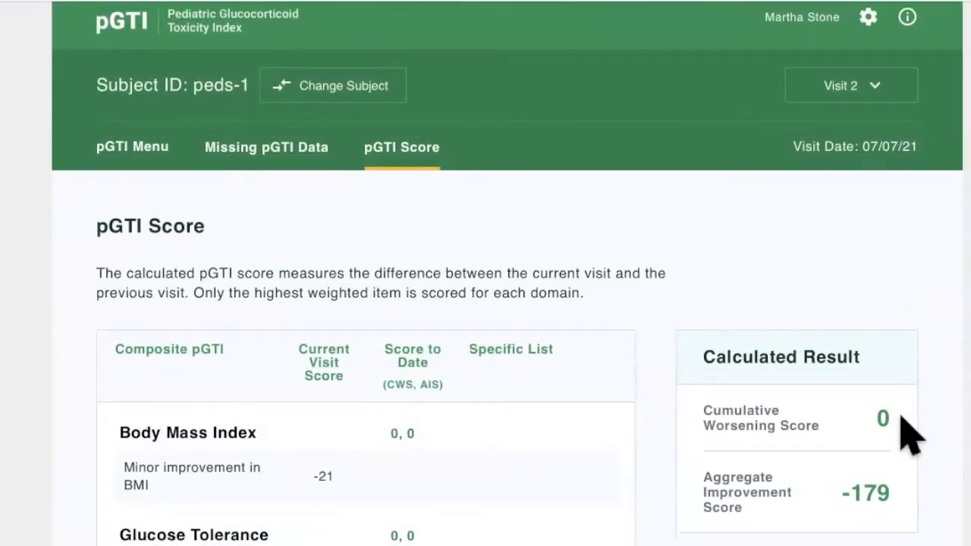
pyautogui.scroll(-2, 910, 436)
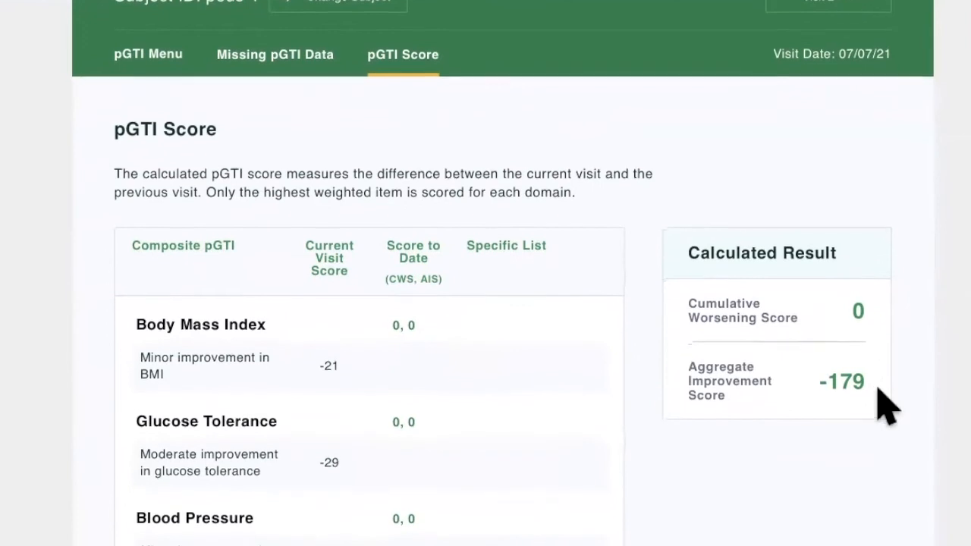
pyautogui.scroll(-1, 878, 389)
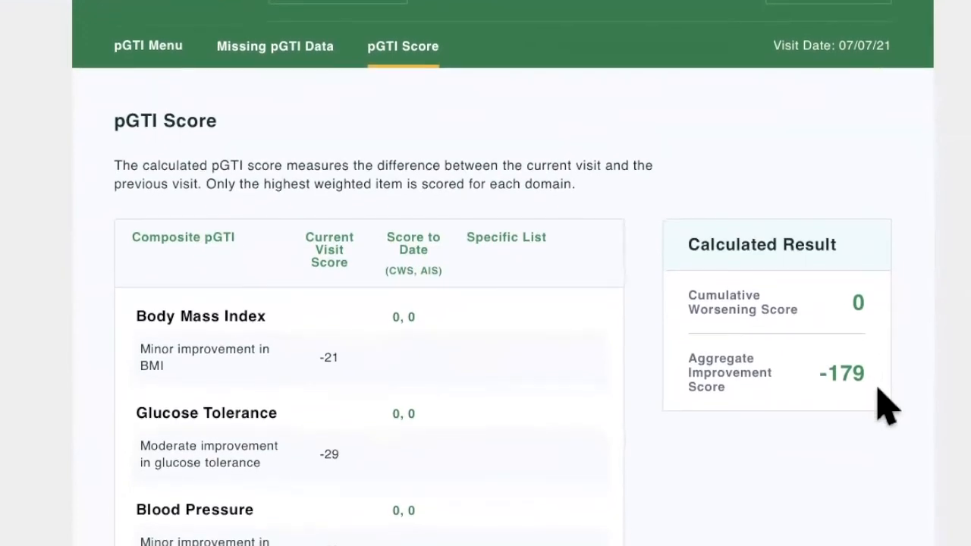
# Review the current visit score of every composite pGTI domain, from Body Mass Index through Other, and return to the calculated result.
pyautogui.scroll(-2, 878, 388)
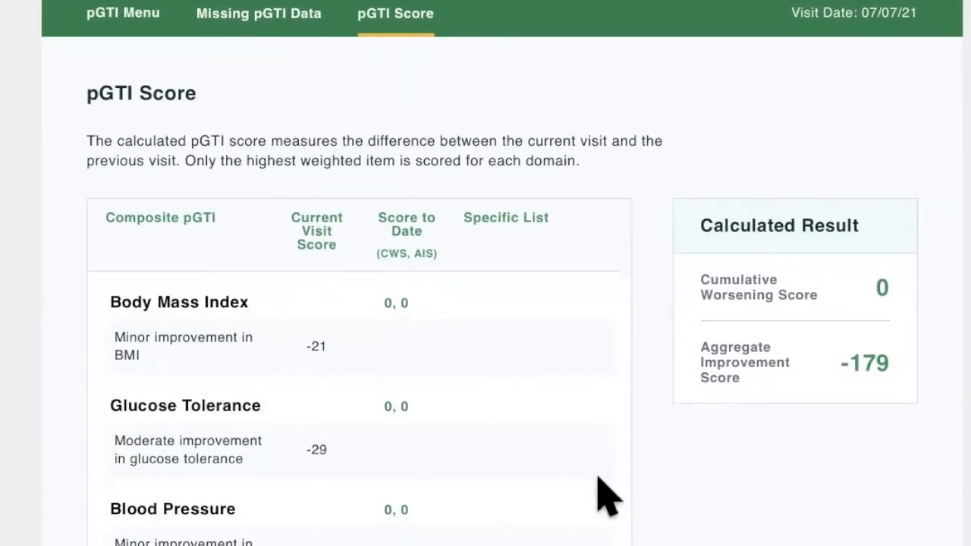
pyautogui.scroll(-2, 607, 497)
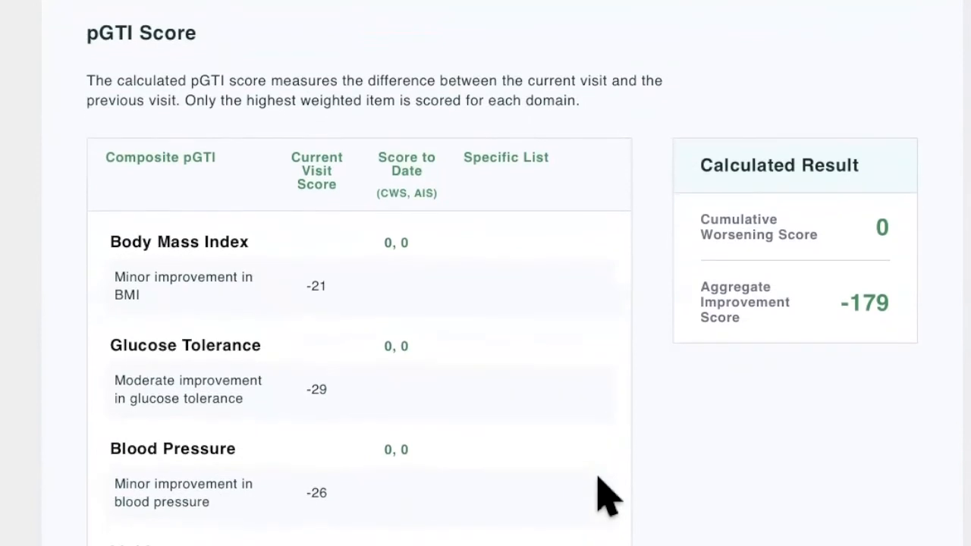
pyautogui.scroll(-2, 94, 315)
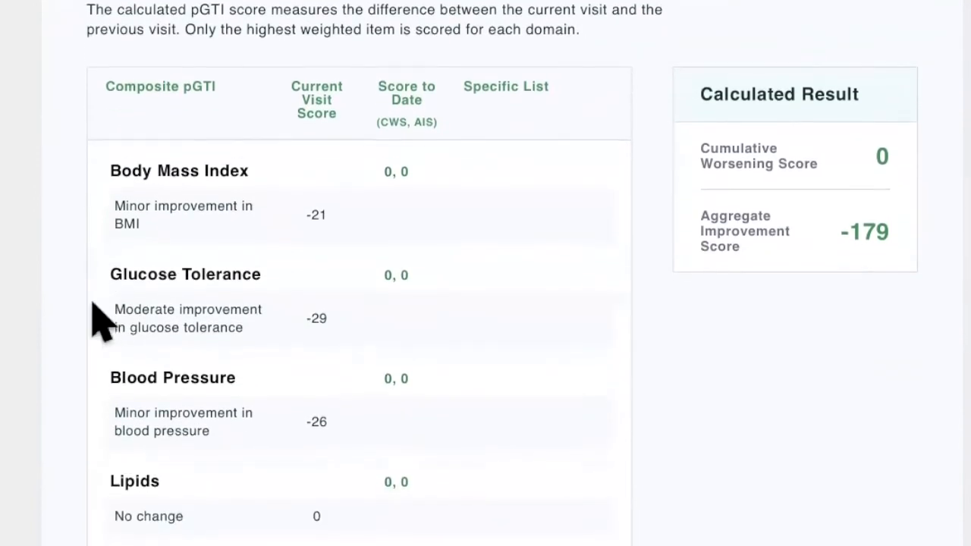
pyautogui.scroll(-2, 331, 204)
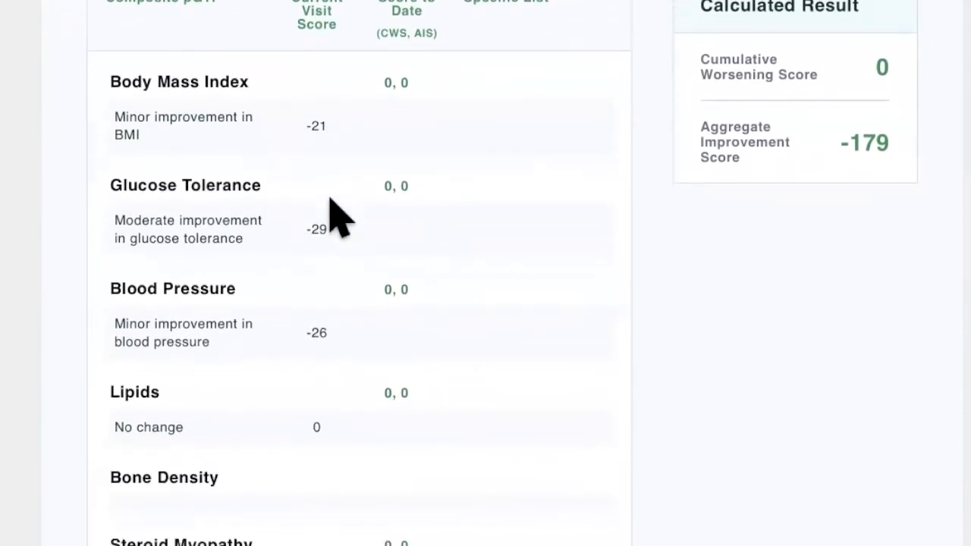
pyautogui.scroll(-3, 338, 224)
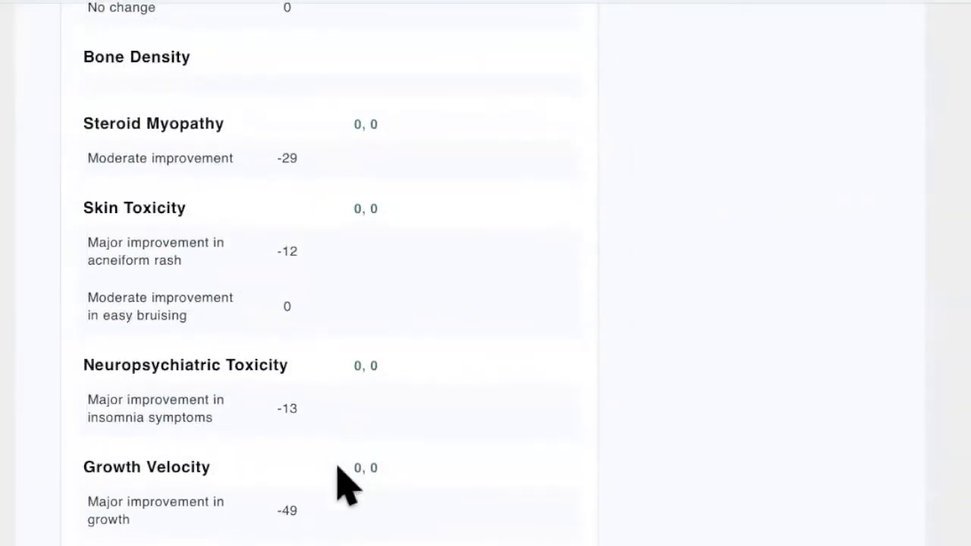
pyautogui.scroll(-5, 339, 468)
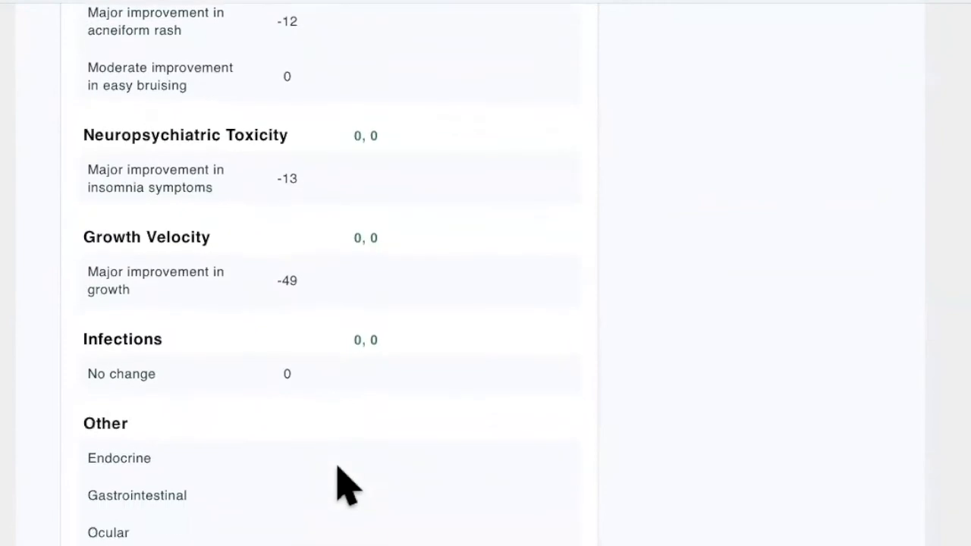
pyautogui.scroll(-3, 339, 468)
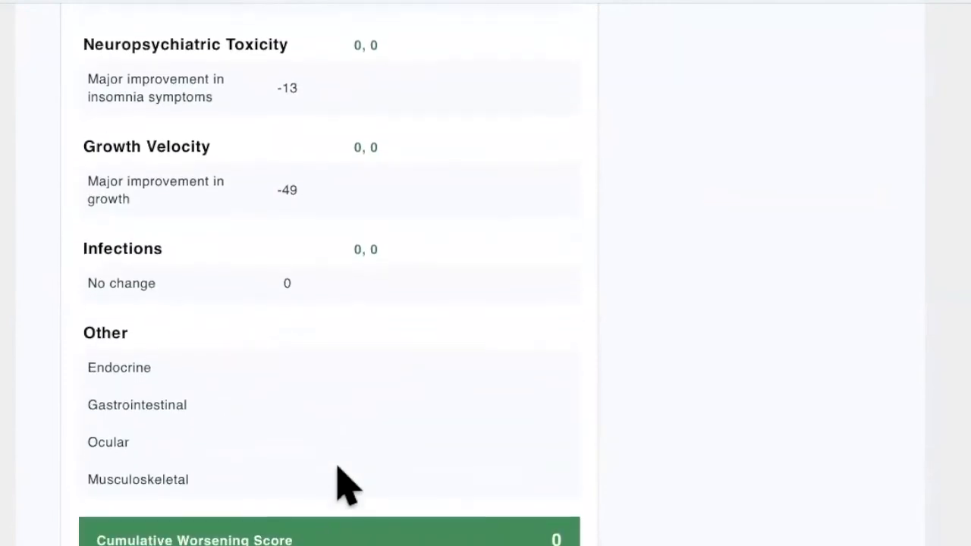
pyautogui.scroll(5, 379, 514)
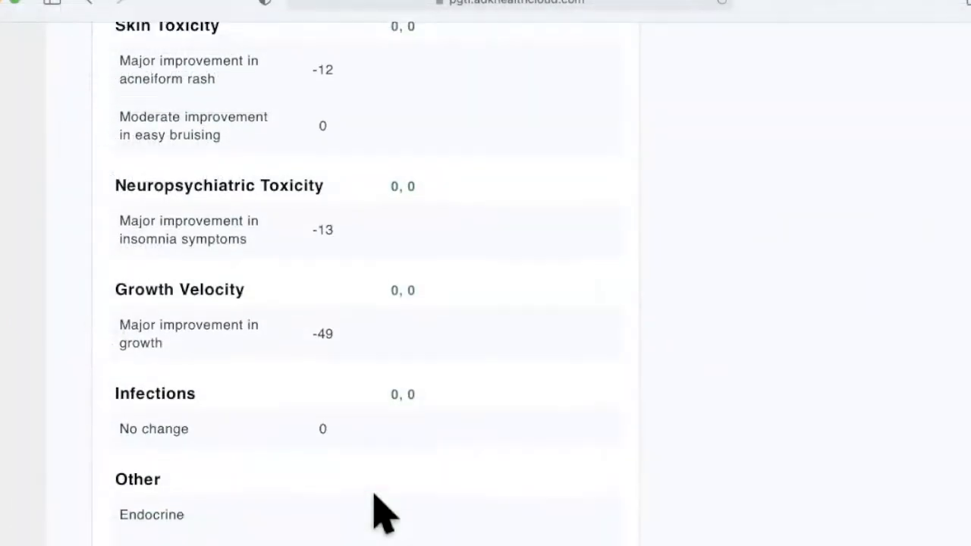
pyautogui.scroll(6, 383, 514)
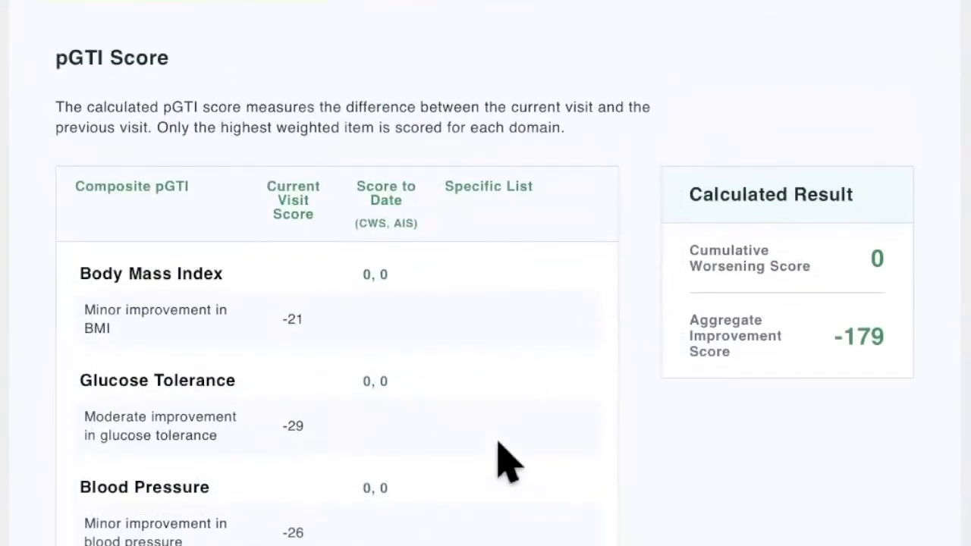
pyautogui.scroll(3, 506, 461)
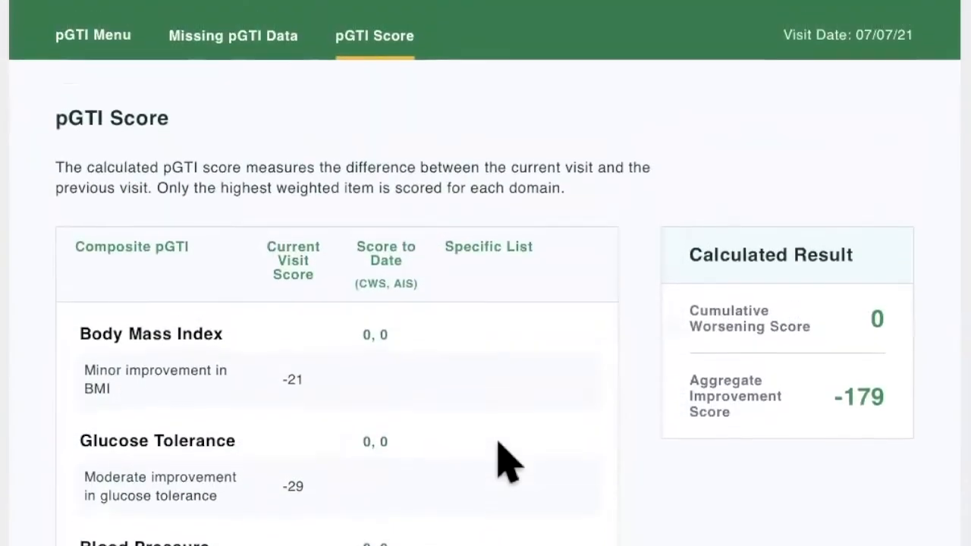